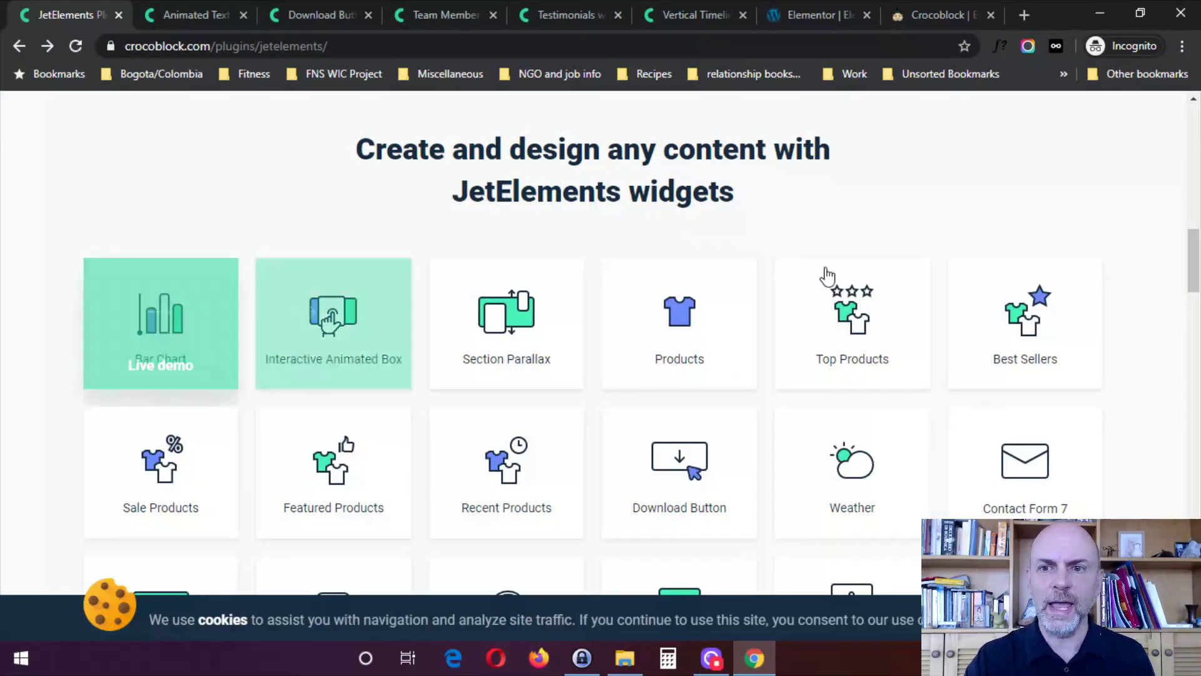
- Scroll through the full JetElements widget grid, then down to the $19, $31 and $49 pricing plans
scroll(826, 274, "down", 5)
scroll(600, 344, "down", 3)
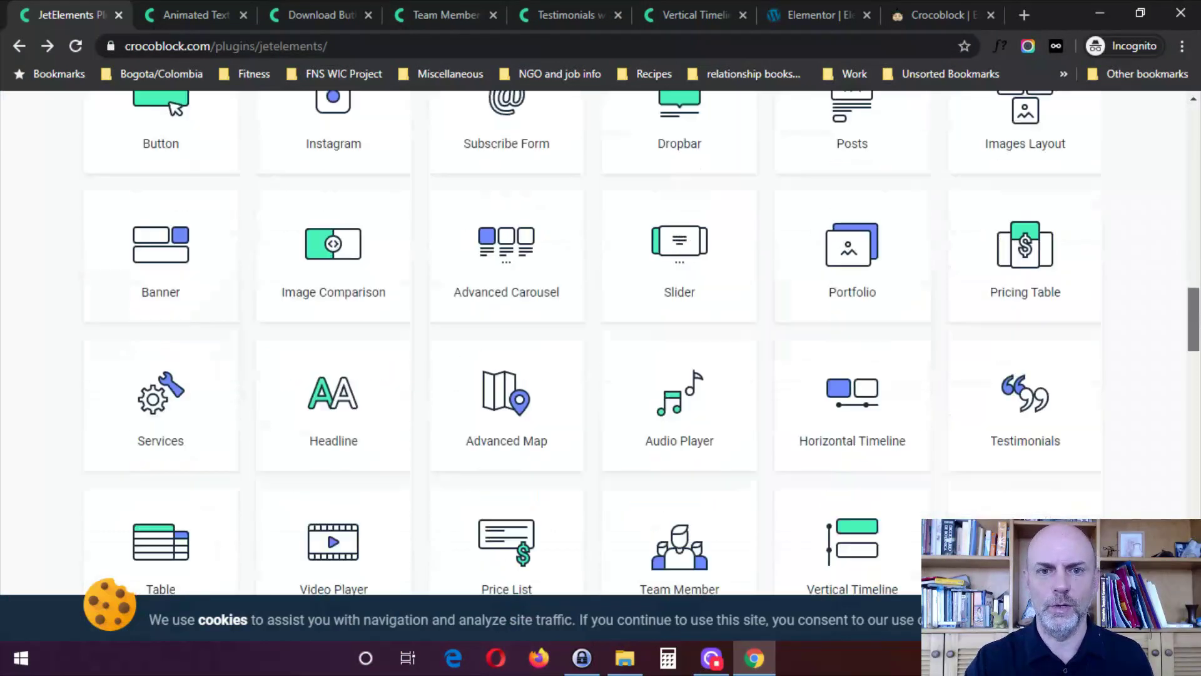
scroll(1199, 382, "down", 9)
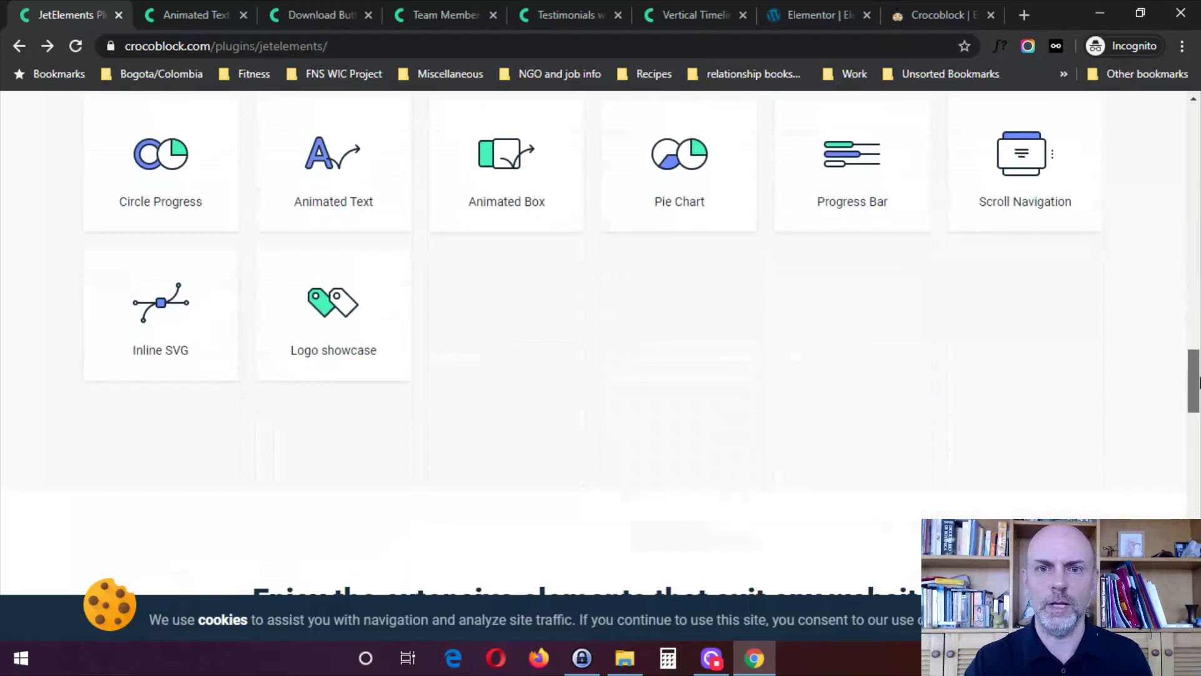
left_click_drag(1198, 382, 1199, 269)
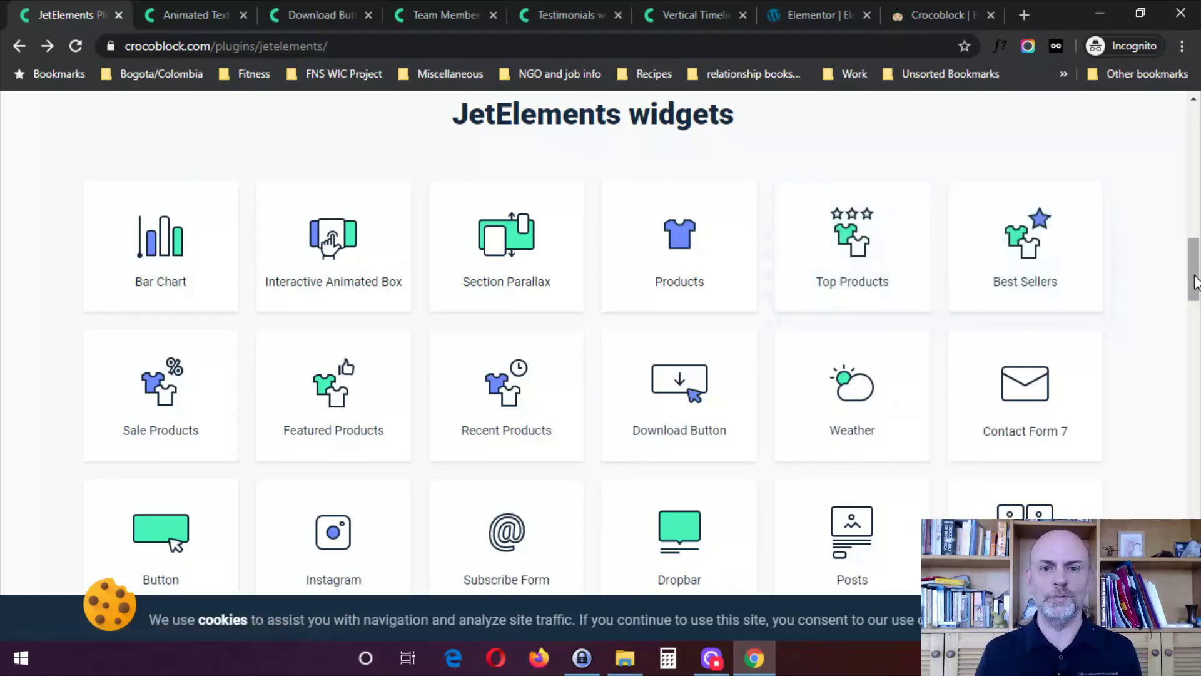
left_click_drag(1194, 281, 1197, 547)
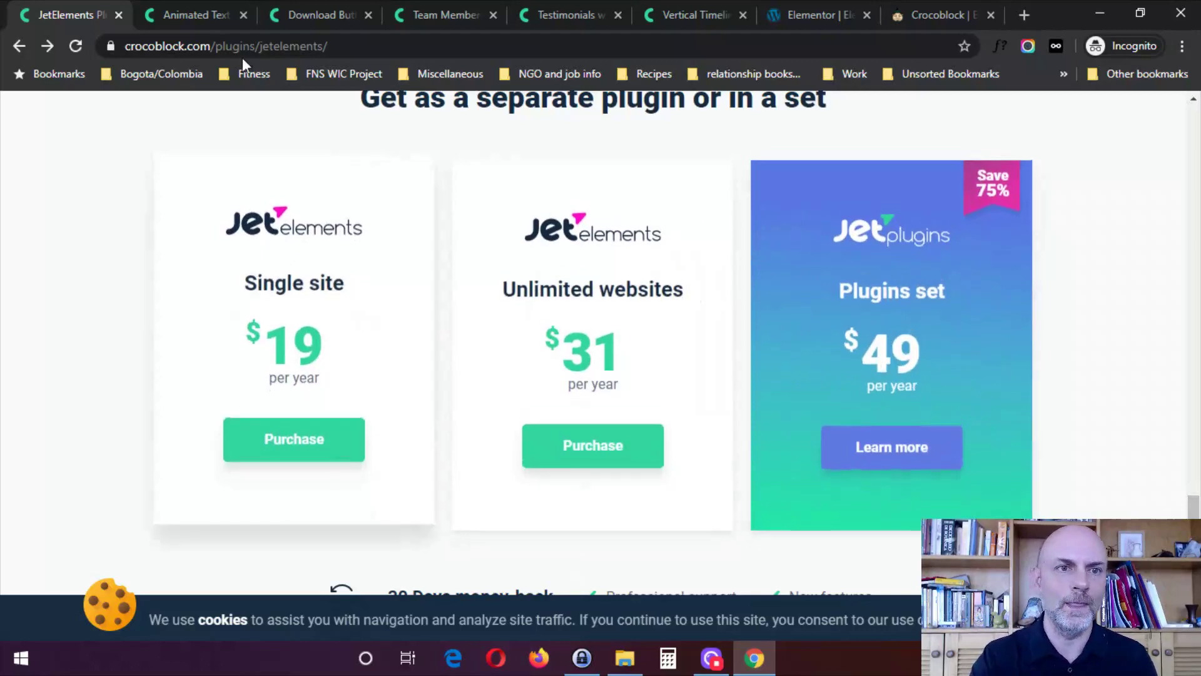
- Switch to the Animated Text page and scroll through headlines like 'We can bring Respect to your business'
left_click(181, 9)
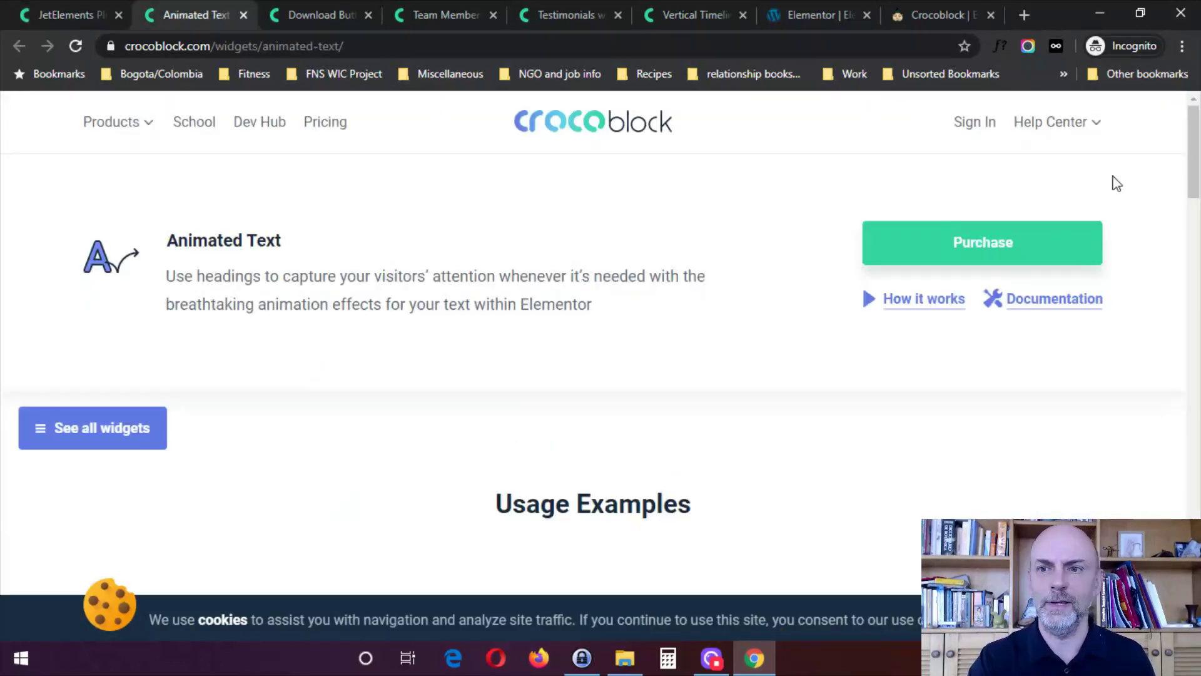
left_click_drag(1196, 175, 1198, 229)
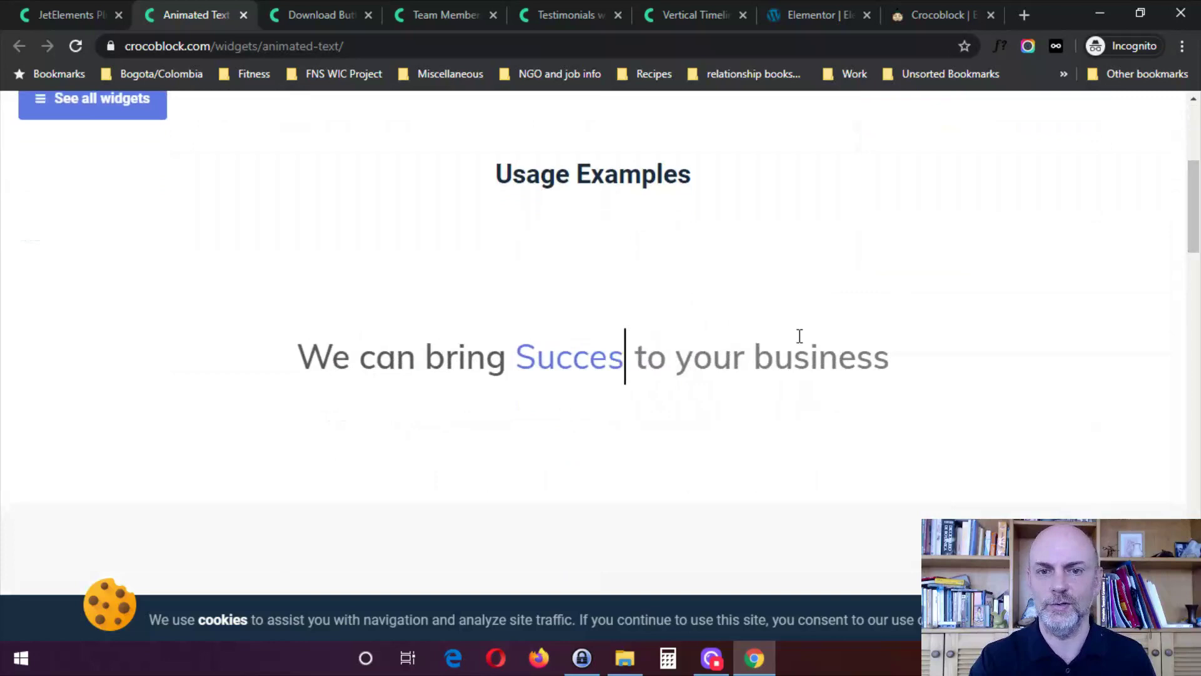
left_click_drag(1197, 242, 1196, 294)
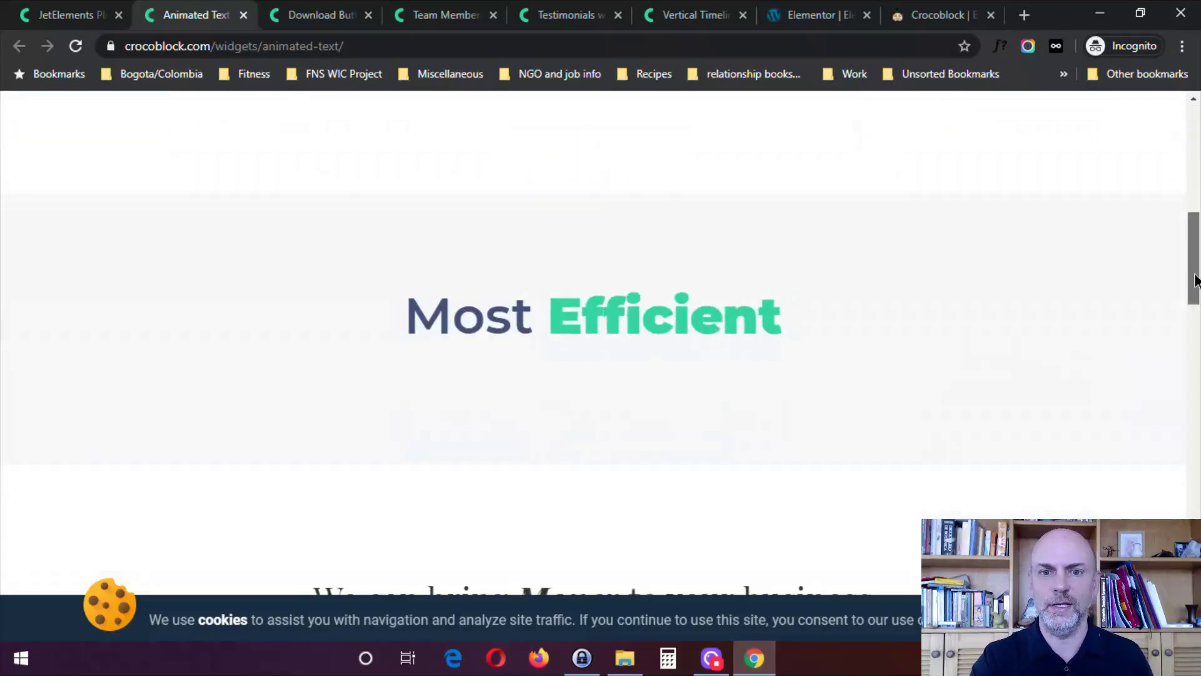
left_click_drag(1196, 294, 1196, 416)
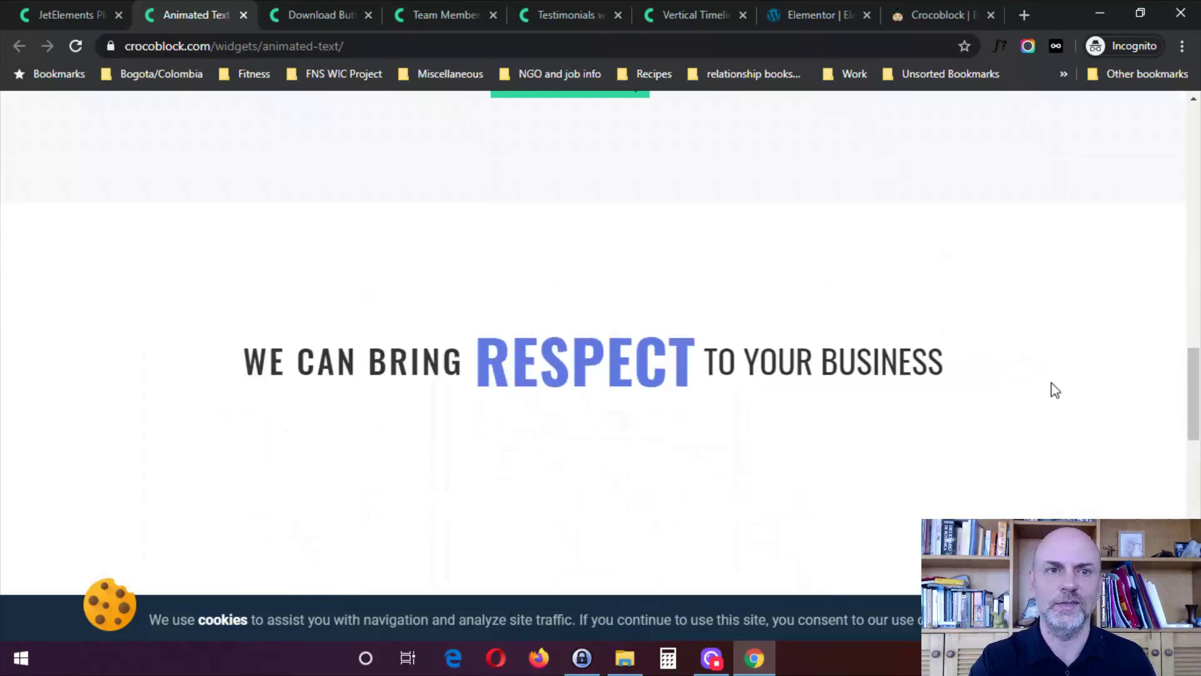
- On the Download Button page, run the Download Catalog demo to save the JetElements PDF
left_click(336, 10)
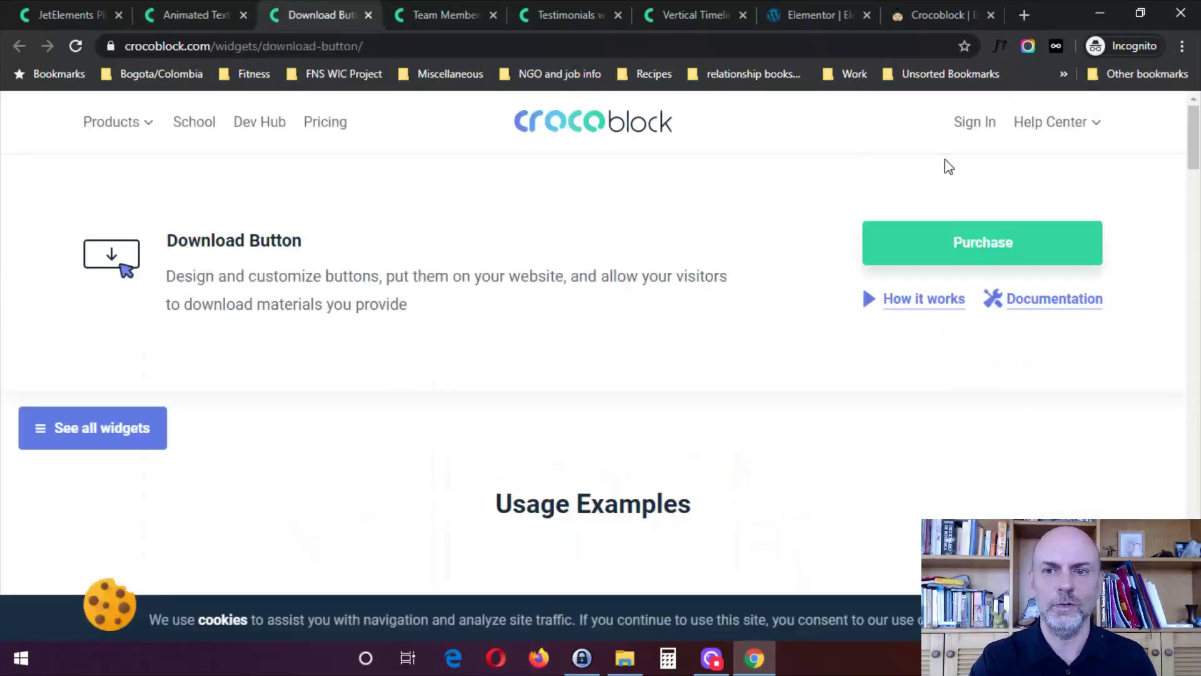
left_click_drag(1195, 147, 1199, 205)
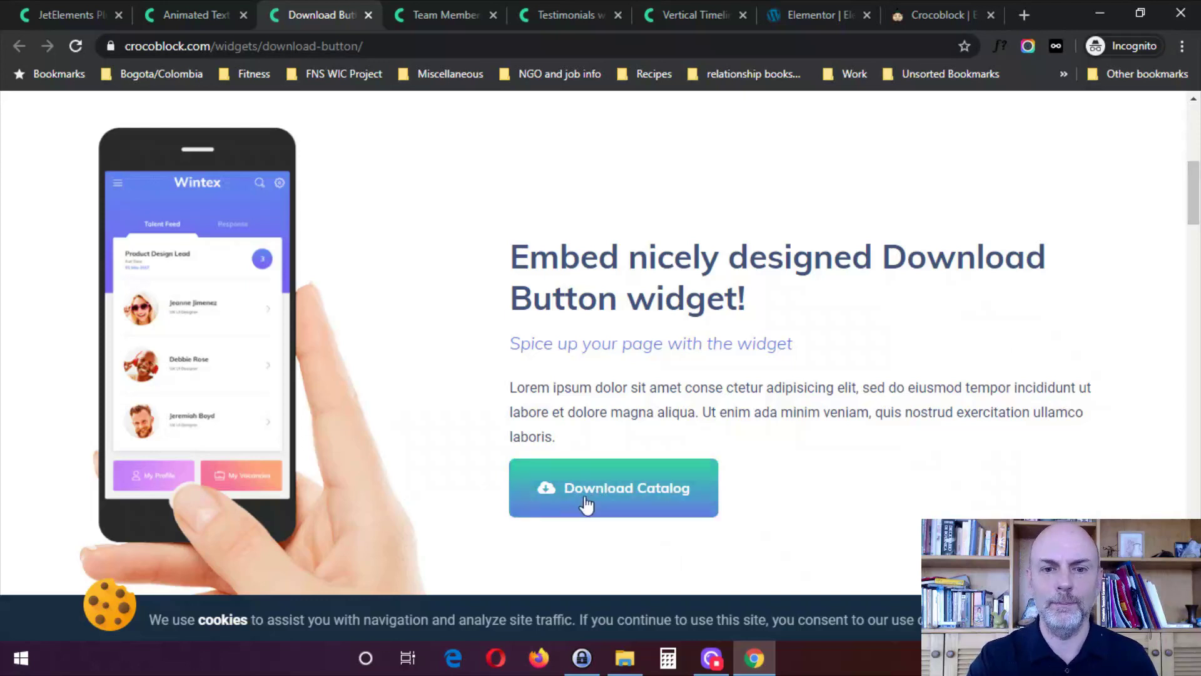
left_click(610, 493)
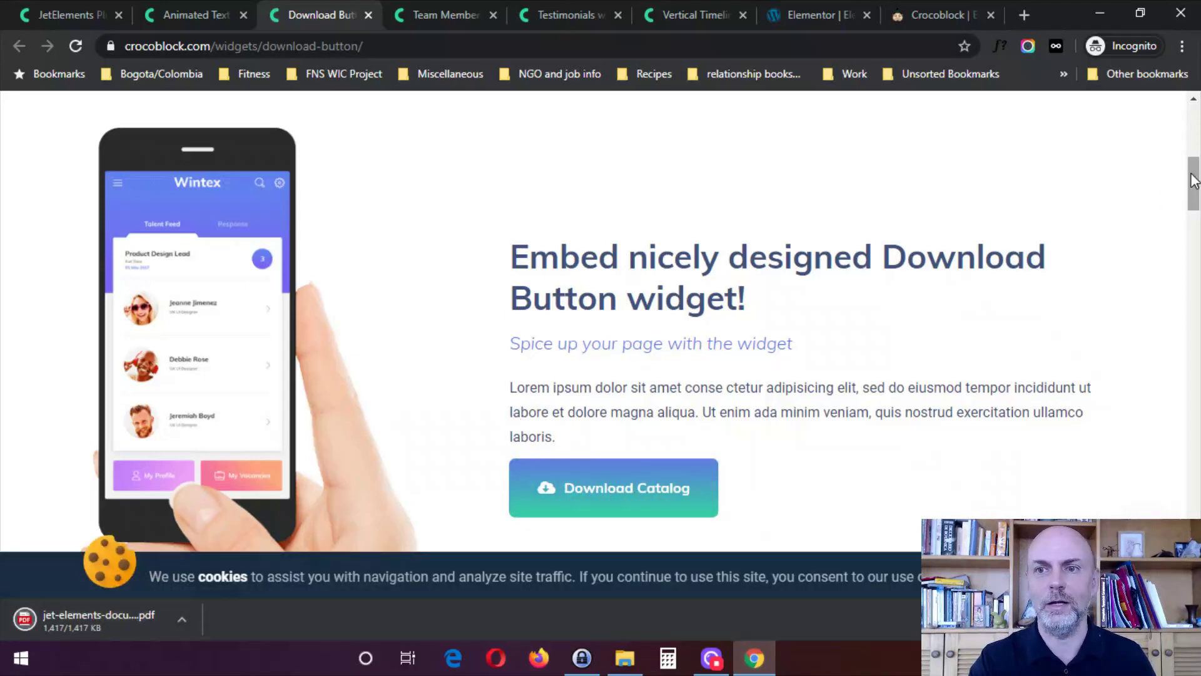
- Scroll through the other download button examples like Company Brochure, Our Menu and Price List
scroll(1193, 181, "down", 10)
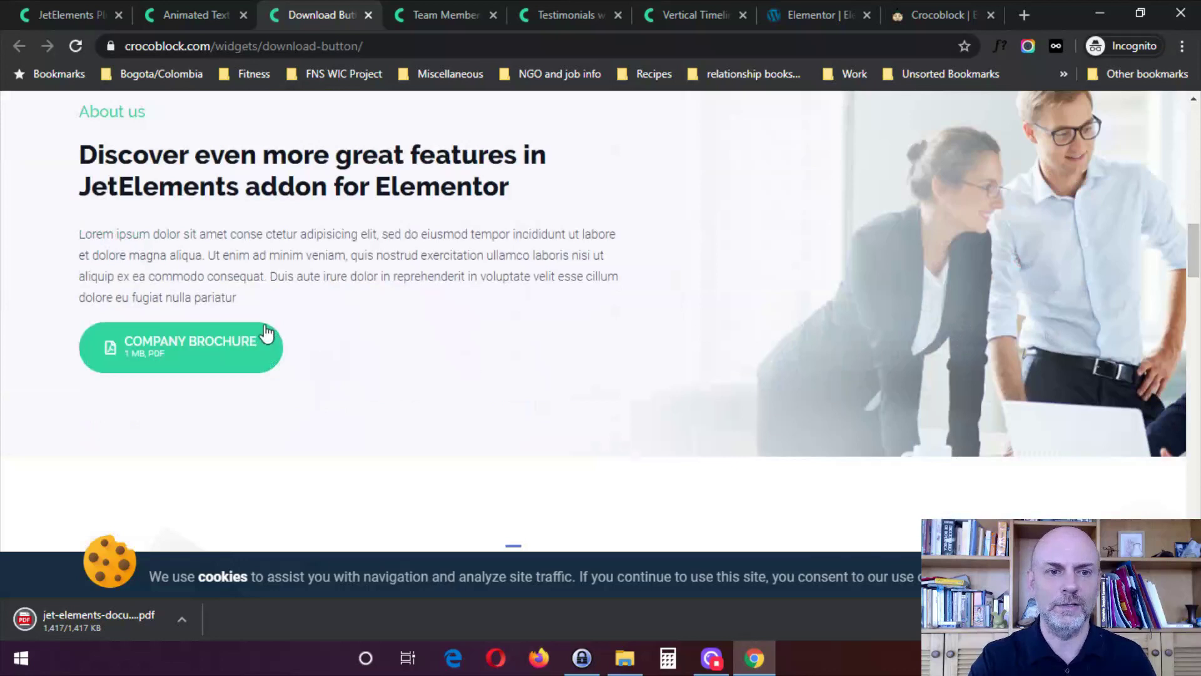
scroll(1194, 318, "down", 8)
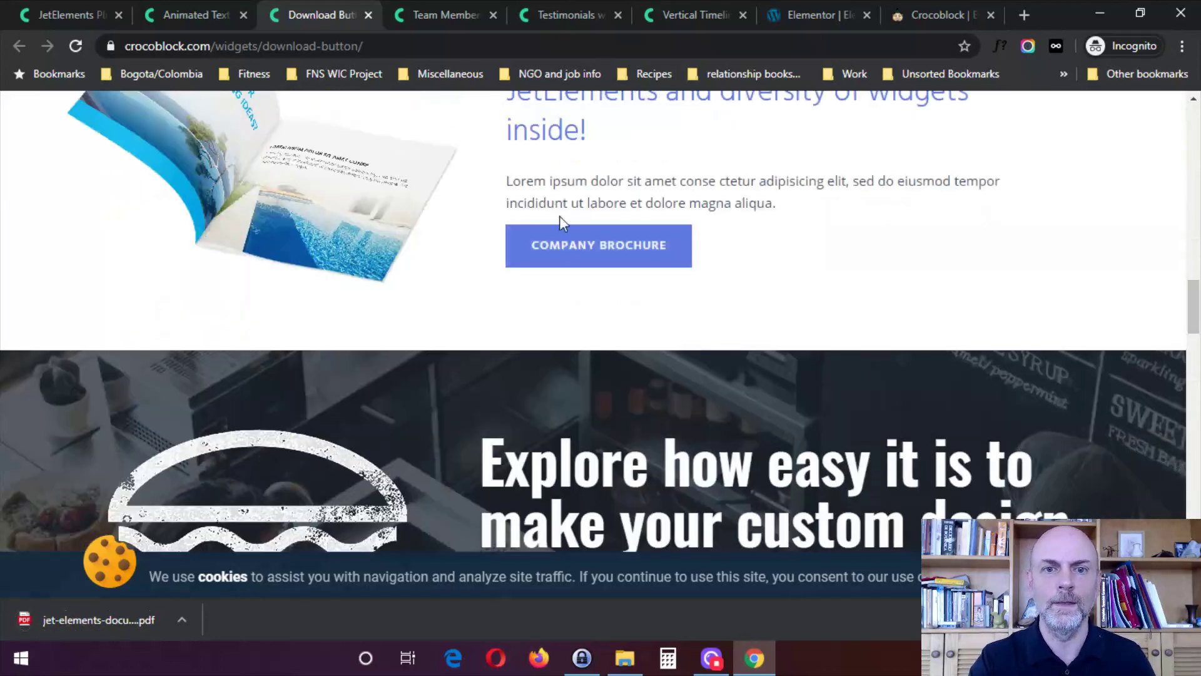
scroll(1184, 311, "down", 8)
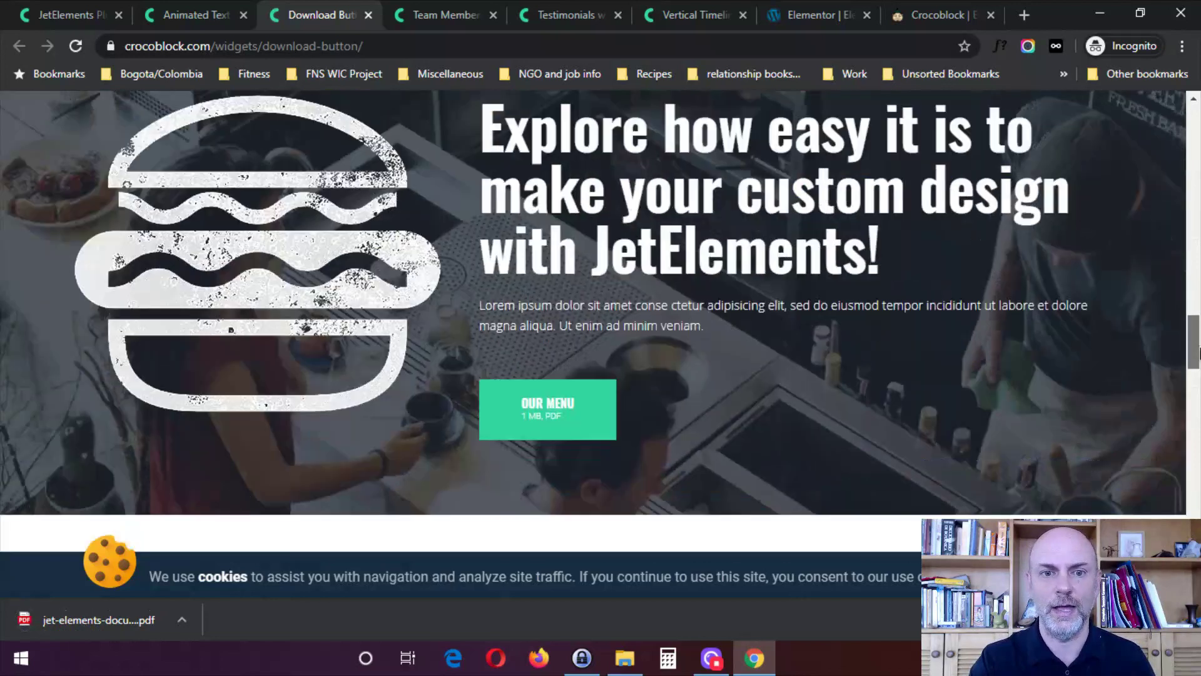
scroll(459, 257, "up", 4)
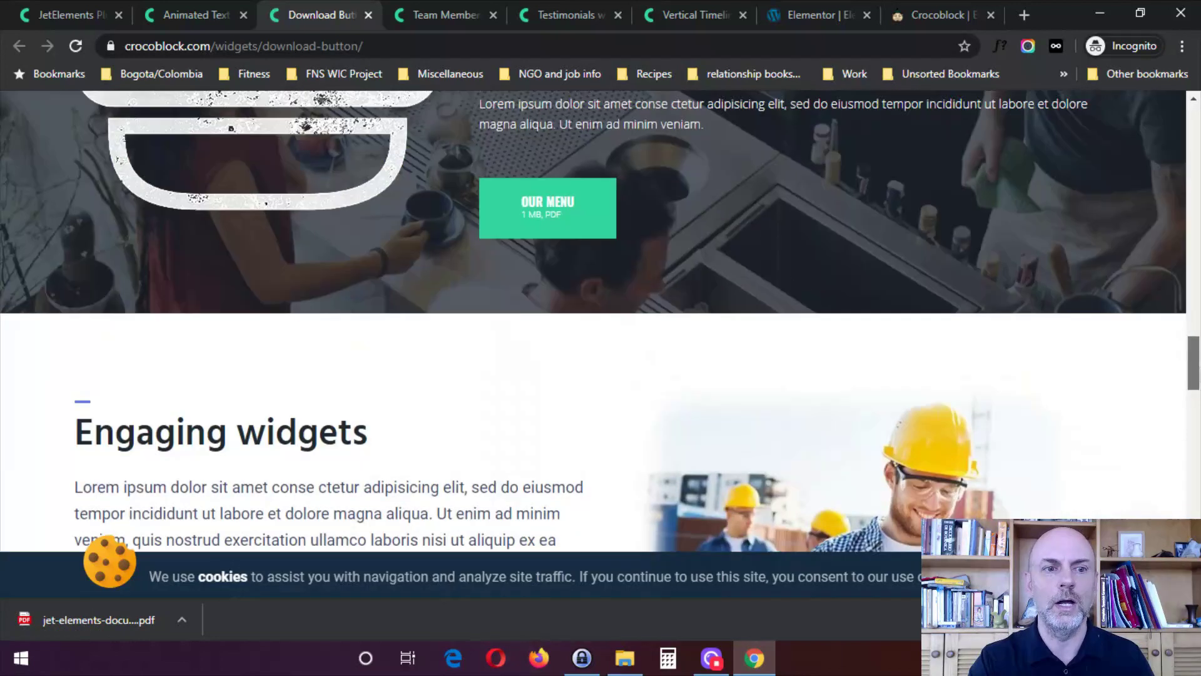
scroll(458, 257, "down", 7)
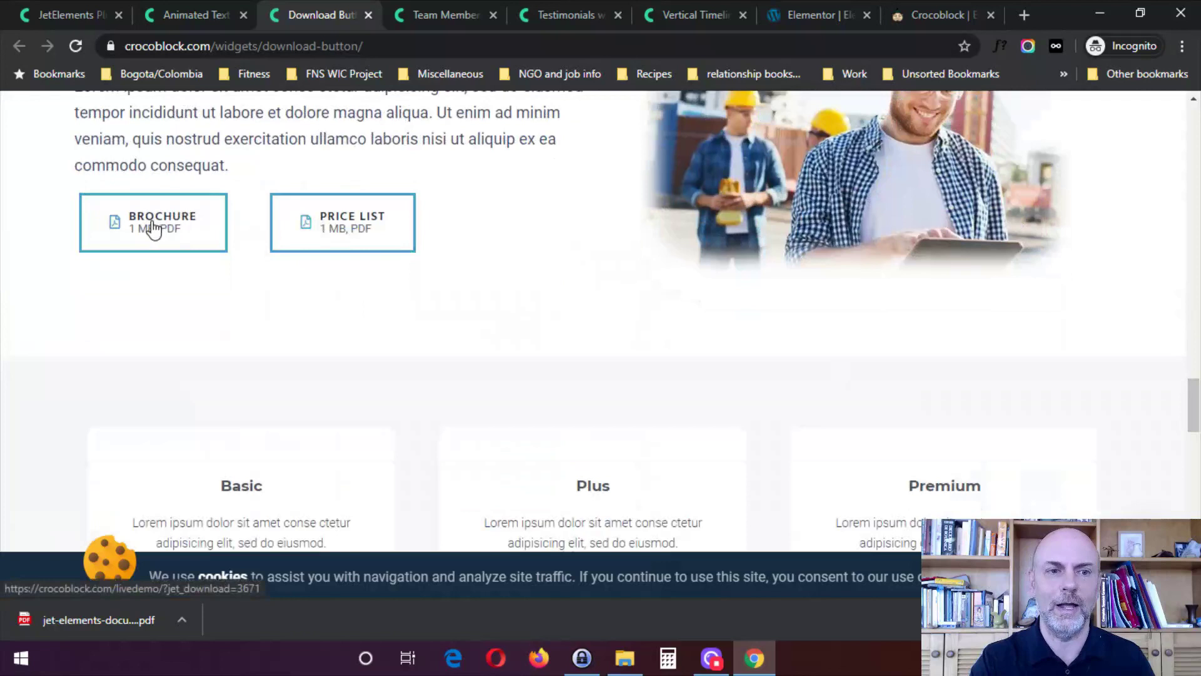
left_click_drag(1194, 410, 1194, 259)
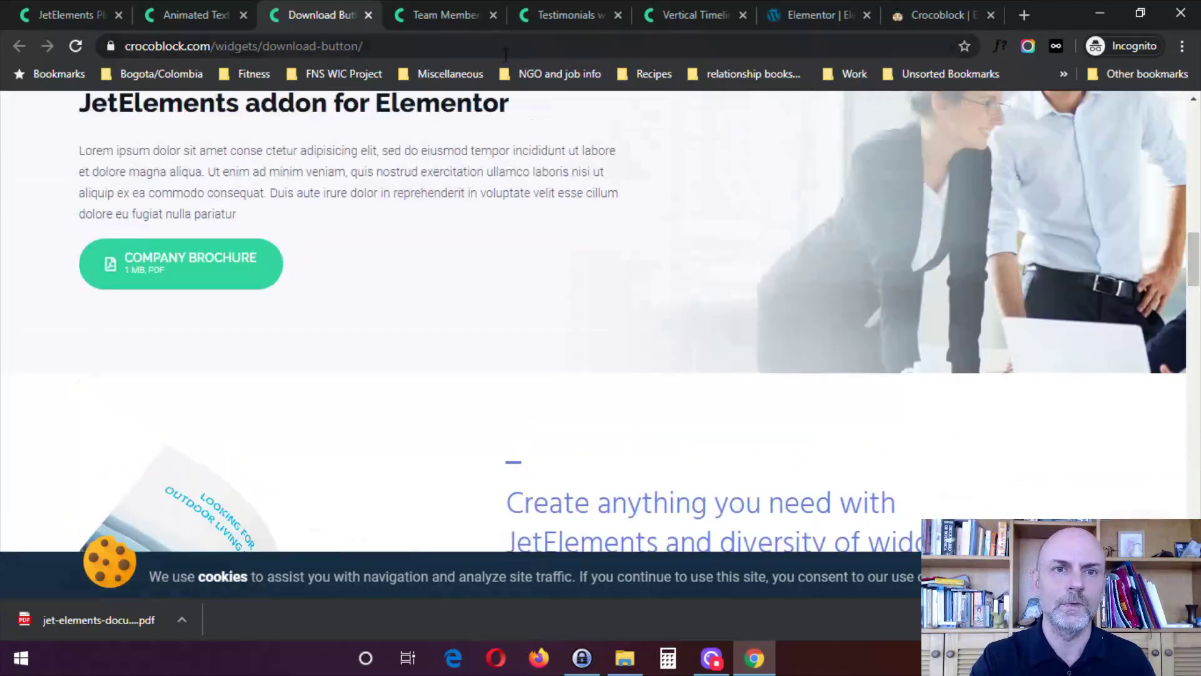
- Browse the Team Member cards, then switch to Testimonials and scroll down to its slider
left_click(429, 14)
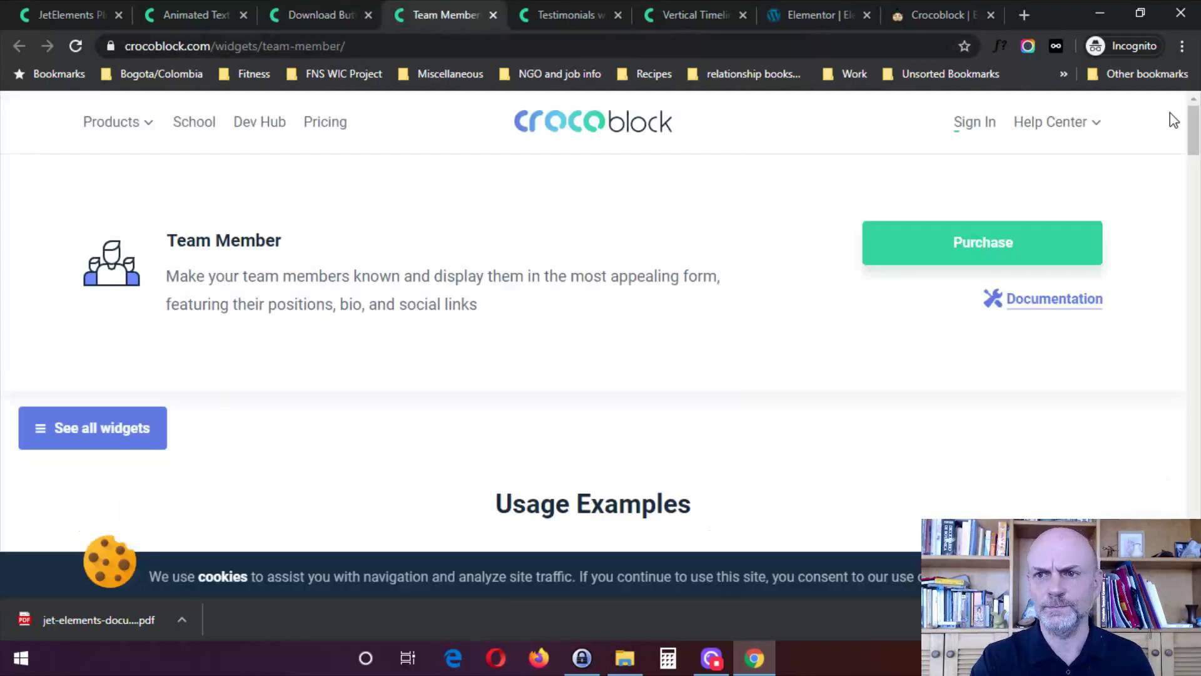
left_click_drag(1195, 129, 1198, 346)
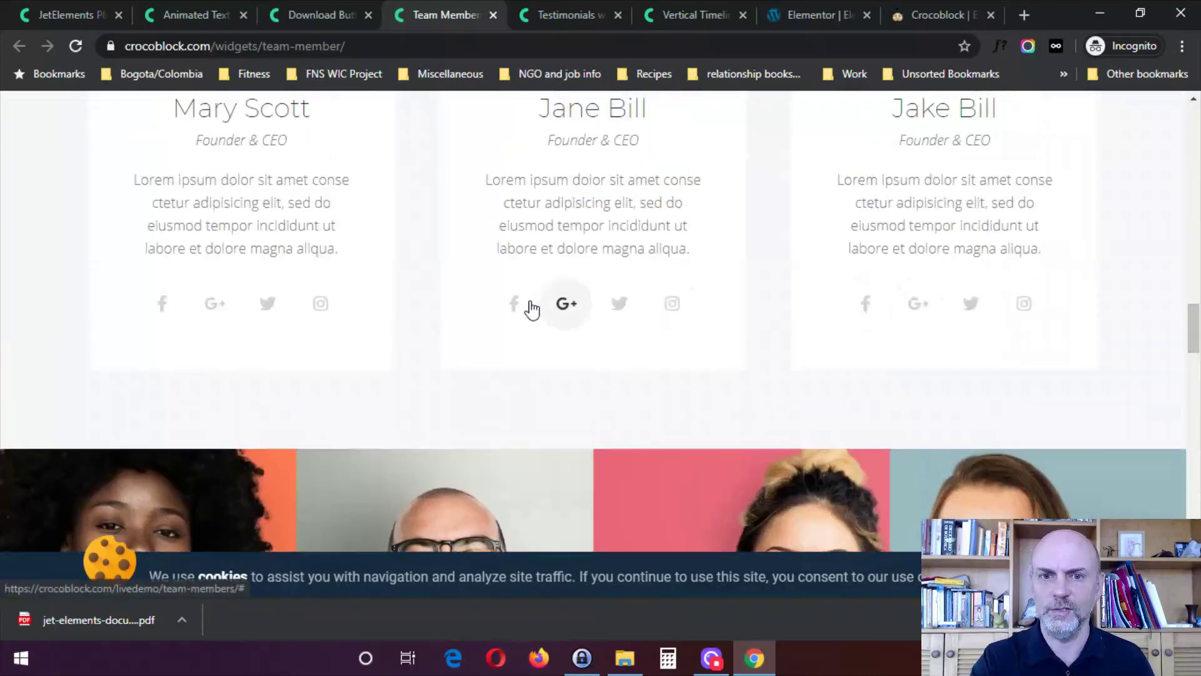
left_click_drag(1196, 329, 1196, 404)
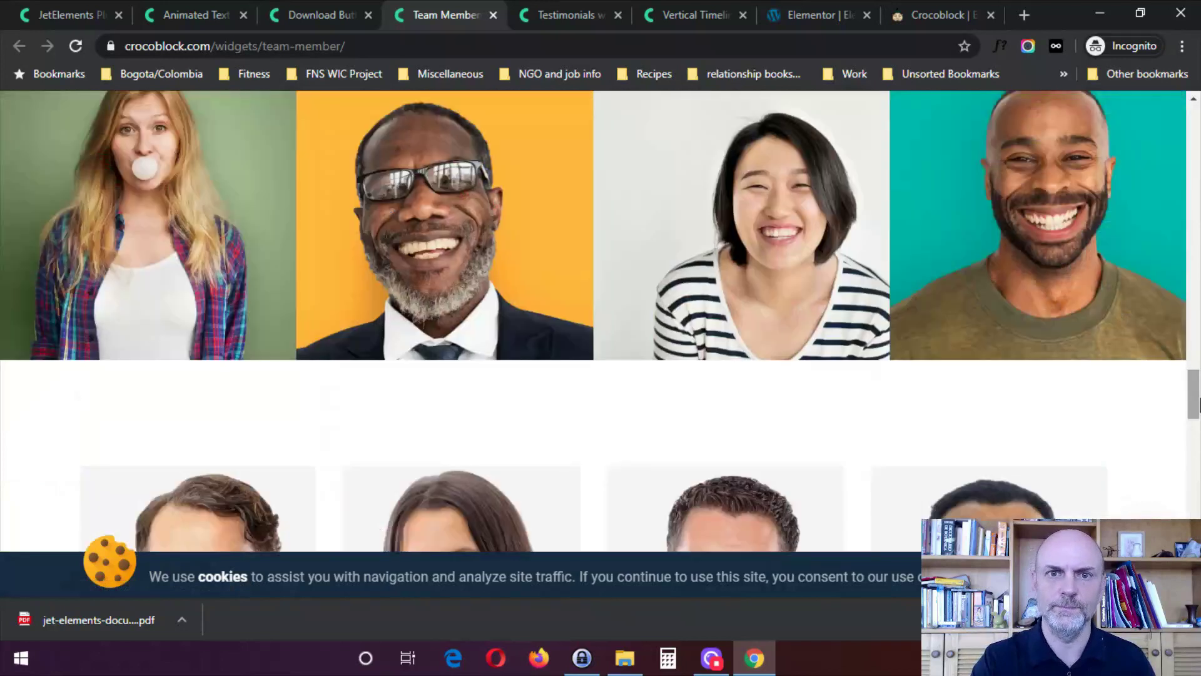
left_click(577, 8)
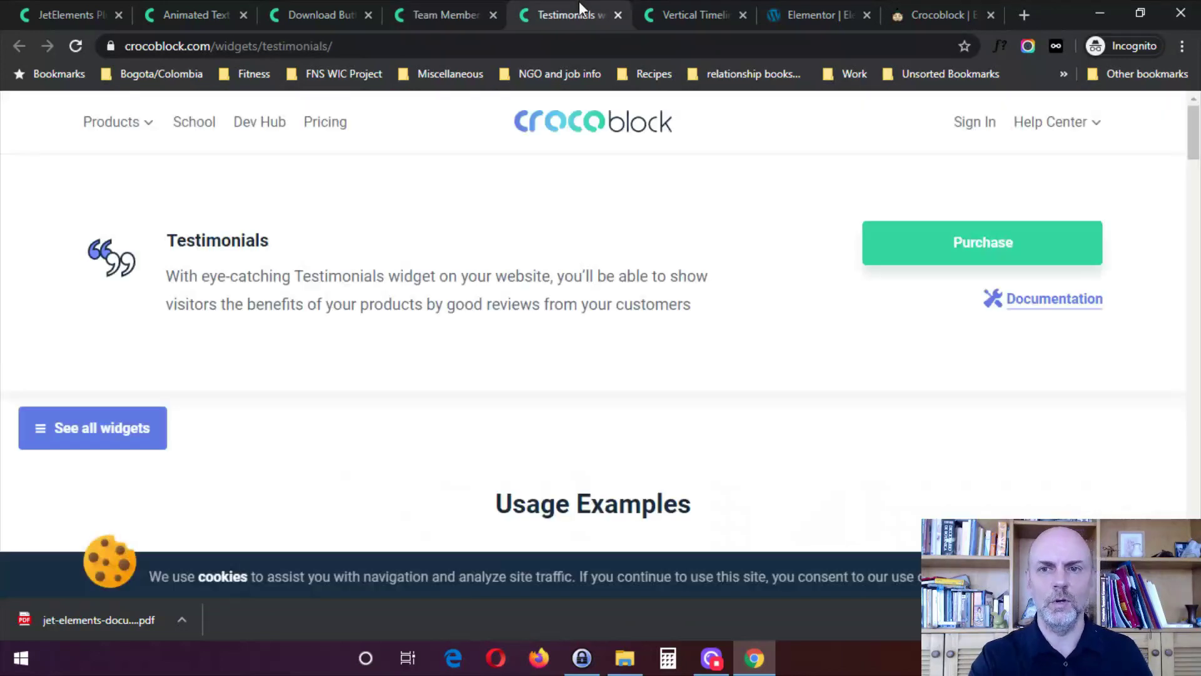
left_click_drag(1194, 131, 1191, 419)
- Glance at Vertical Timeline, scroll the Testimonials examples, then return to the Elementor editor
left_click(694, 15)
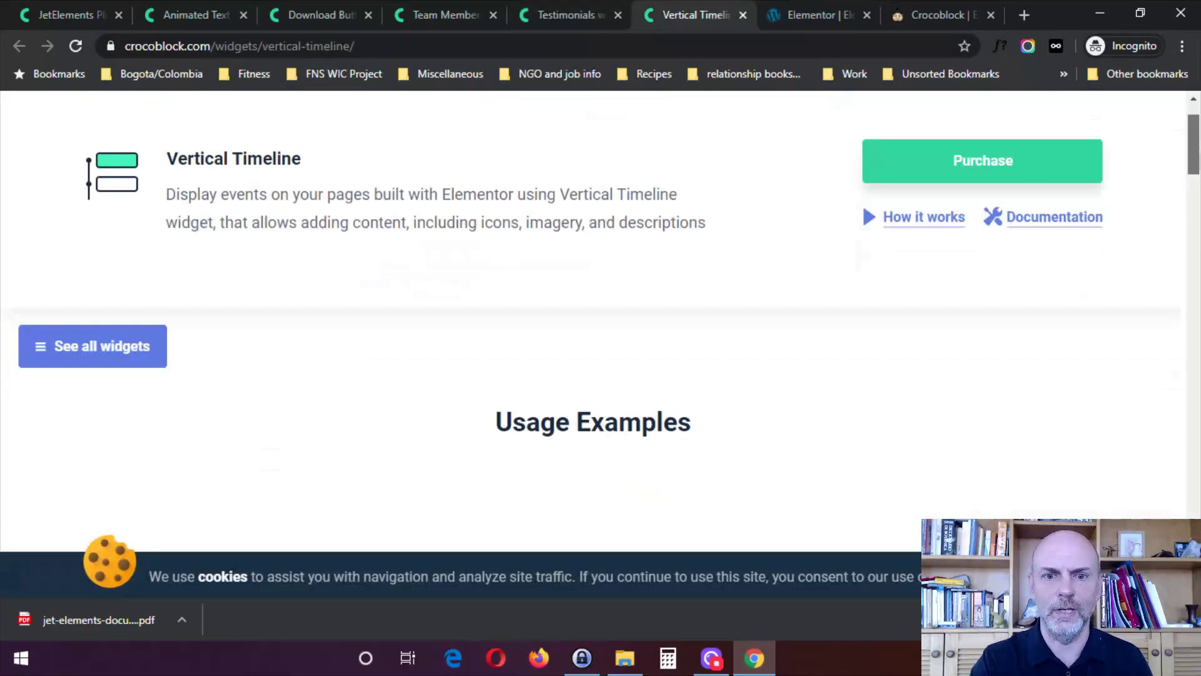
mouse_move(1194, 131)
left_mouse_down()
mouse_move(1197, 226)
mouse_move(1167, 441)
mouse_move(1199, 125)
left_mouse_up()
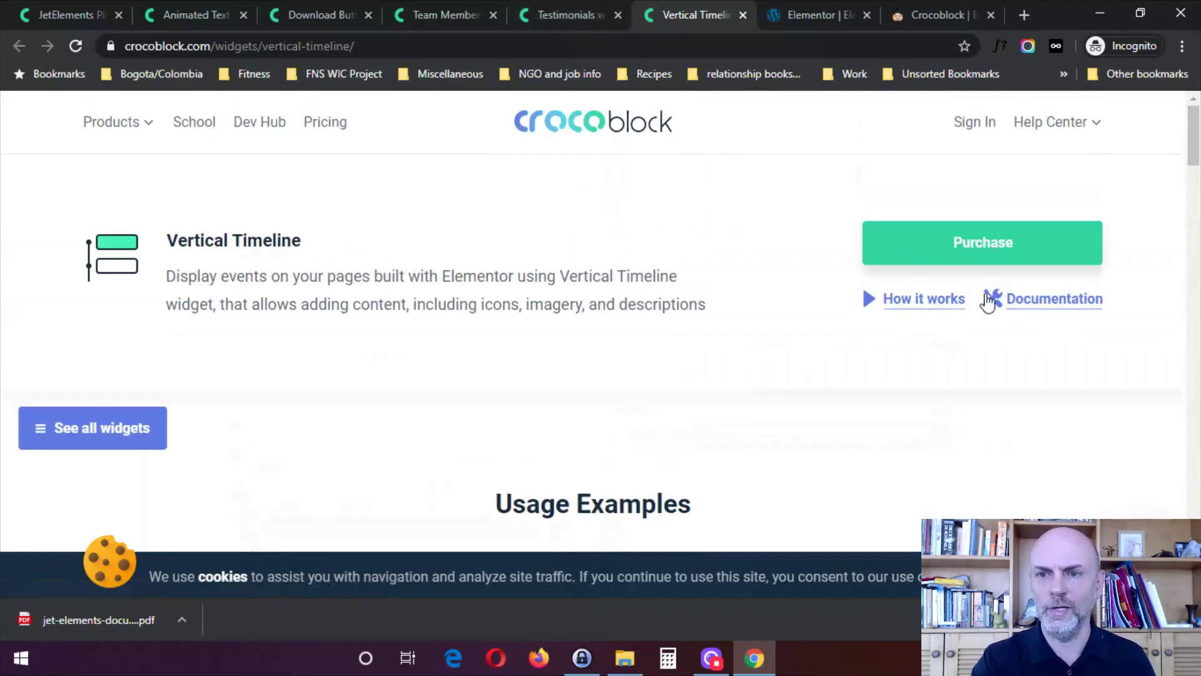
left_click(568, 9)
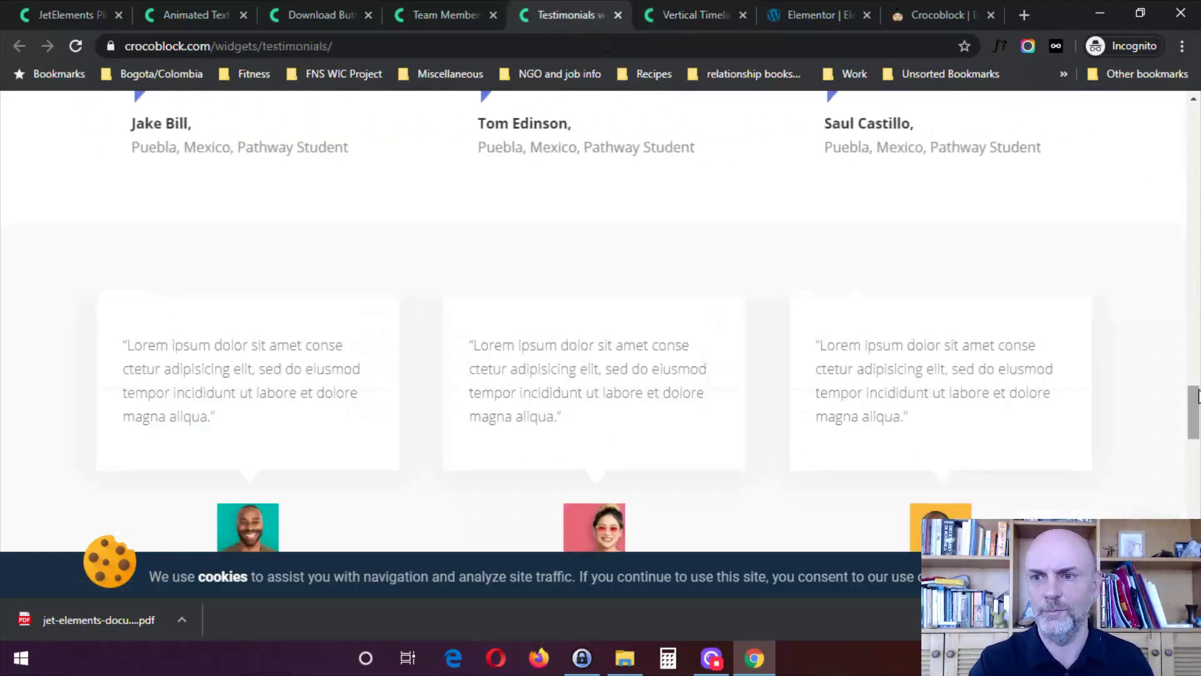
left_click(1195, 447)
left_click(1193, 250)
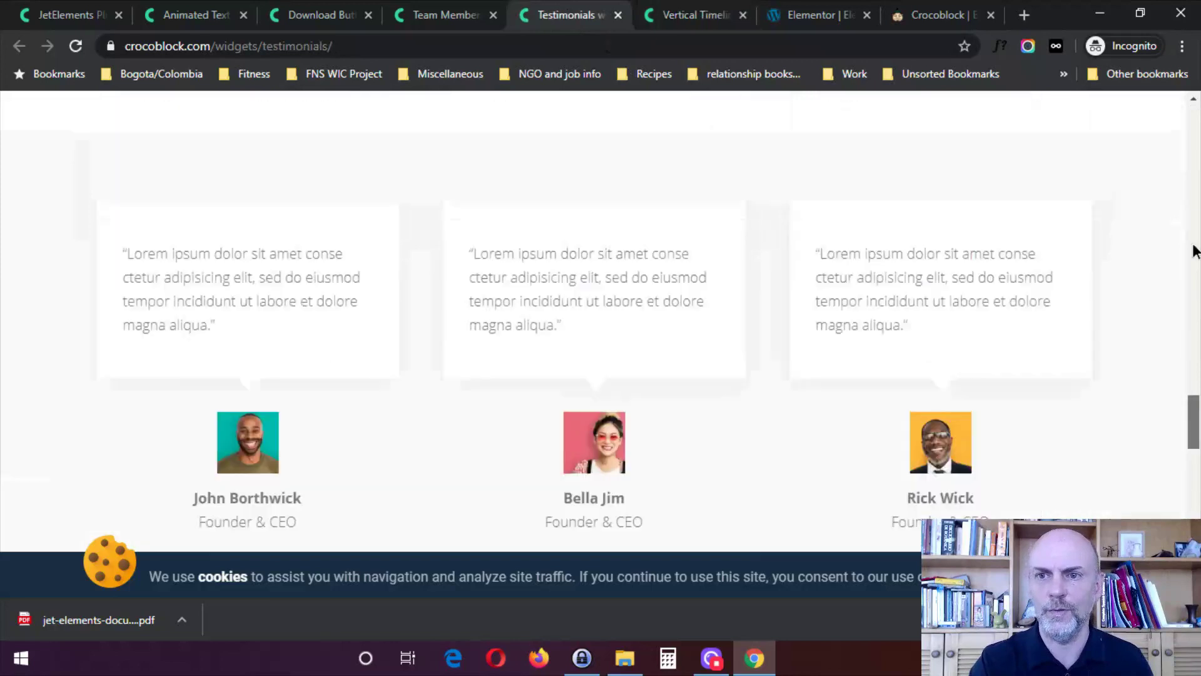
left_click(1195, 132)
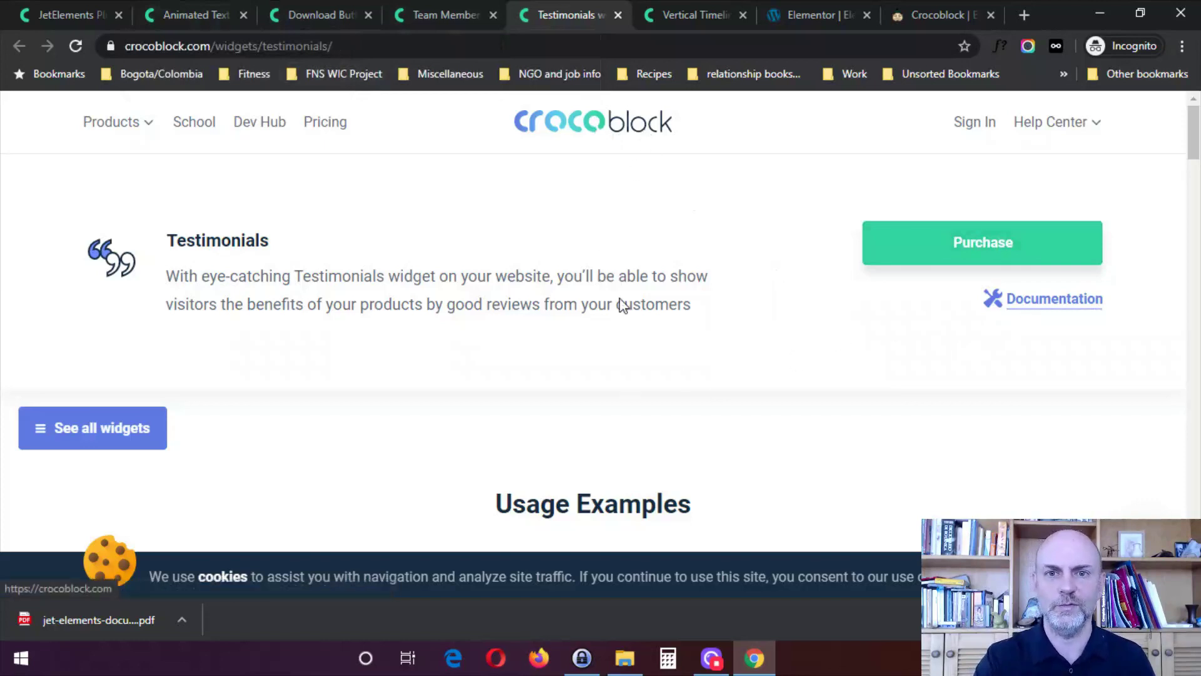
key("ctrl+Tab")
key("ctrl+Tab")
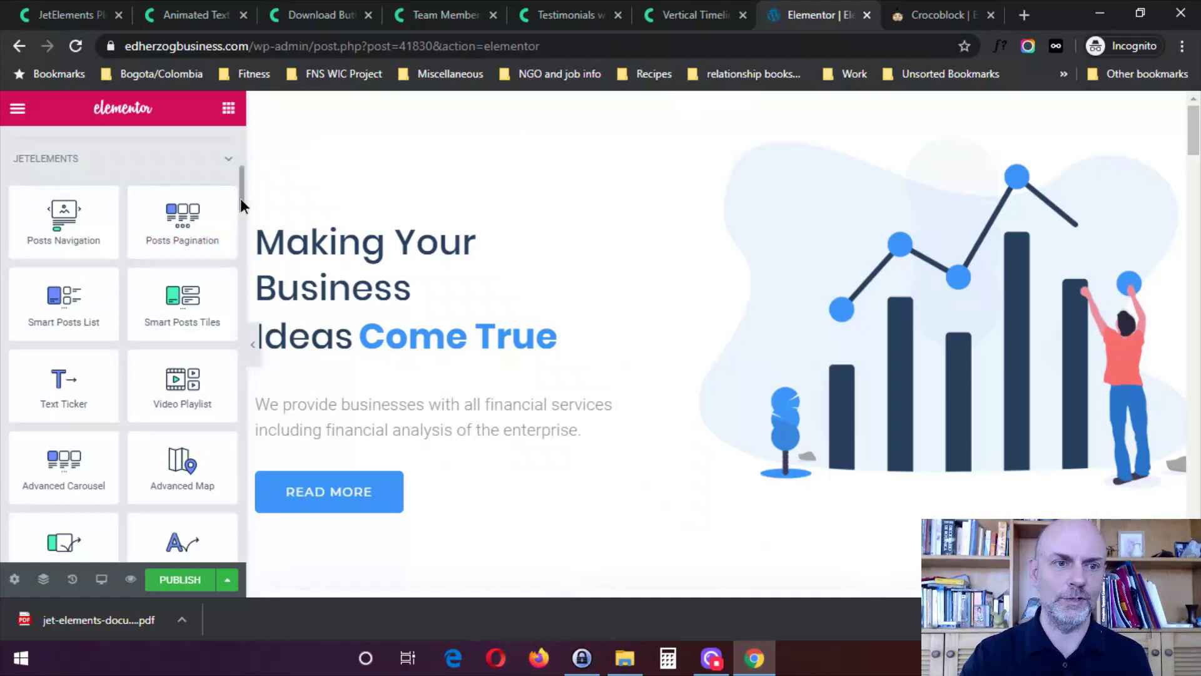
- Place a Countdown Timer widget at the top of the hero area
left_click_drag(241, 199, 224, 271)
scroll(225, 270, "up", 2)
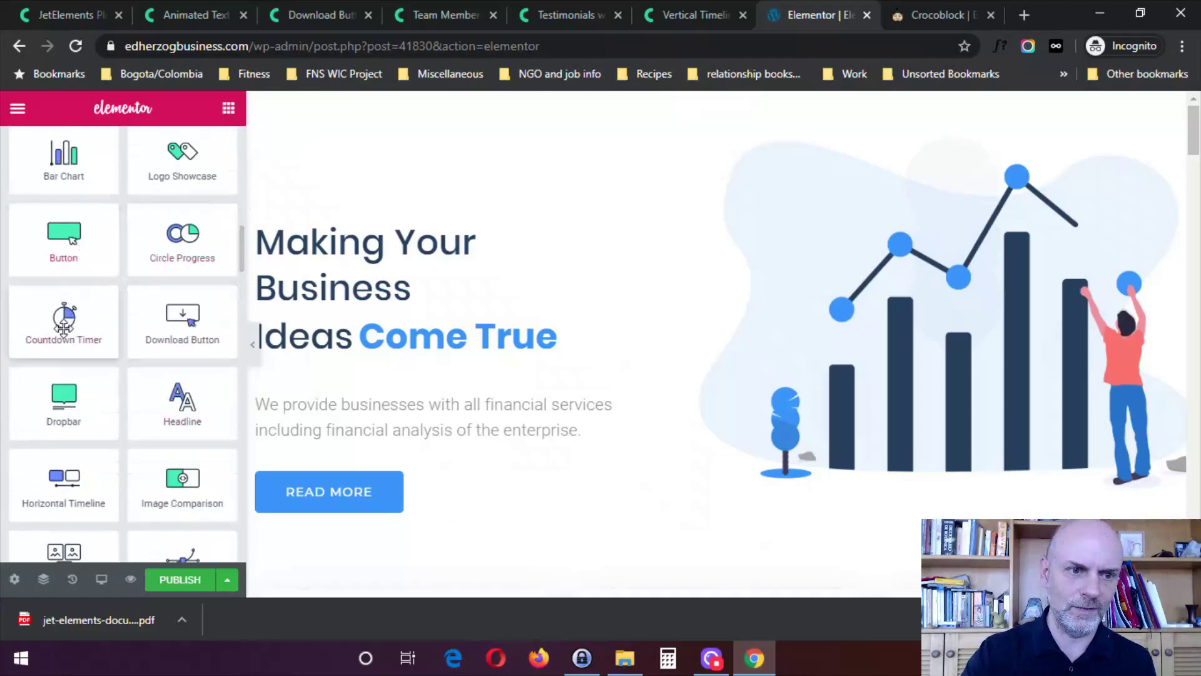
left_click_drag(62, 314, 869, 157)
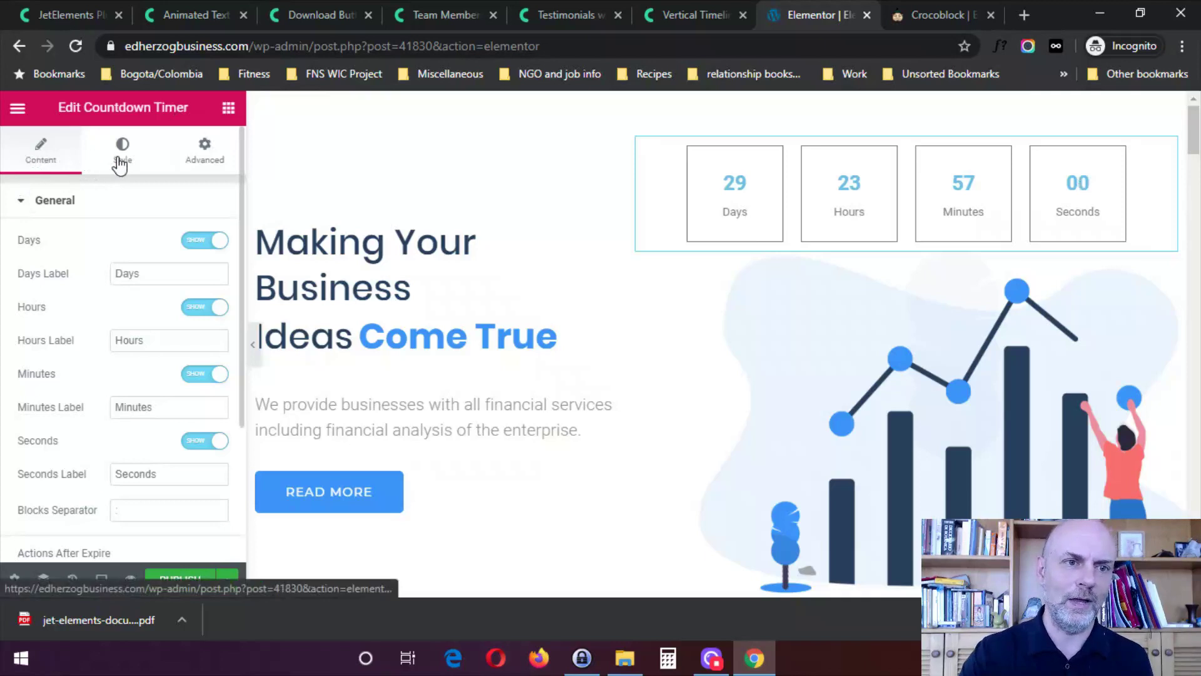
- Review the timer's Style and Advanced settings and add an empty section above it
left_click(120, 164)
left_click(207, 157)
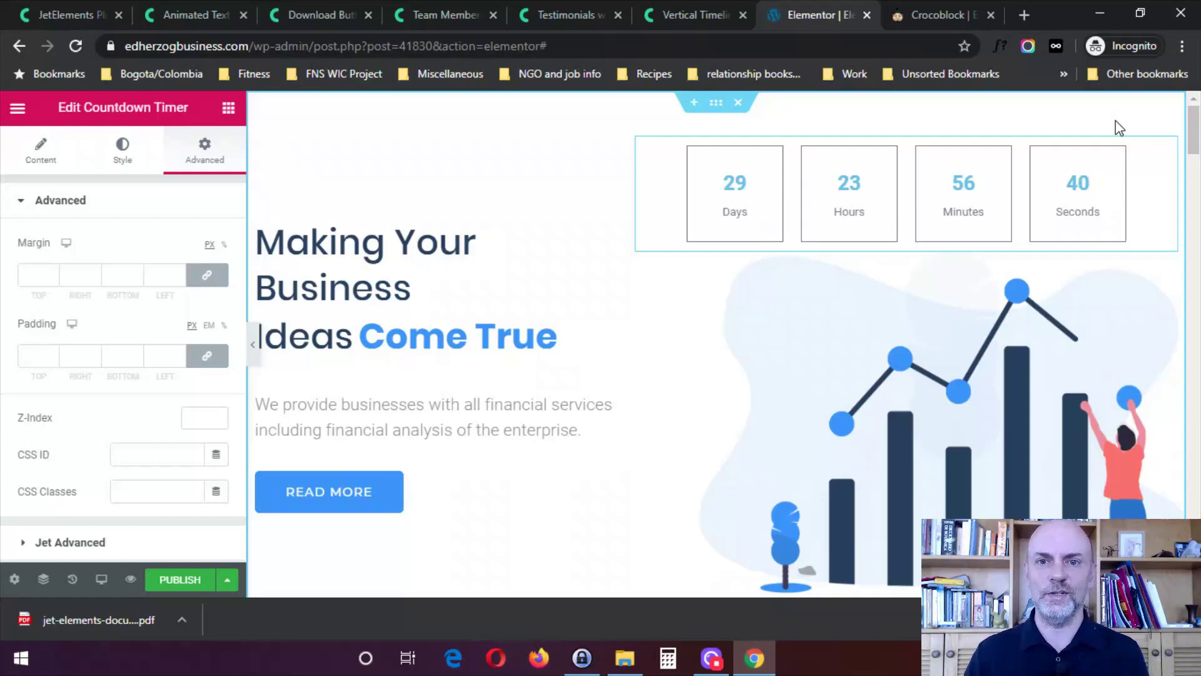
left_click(695, 105)
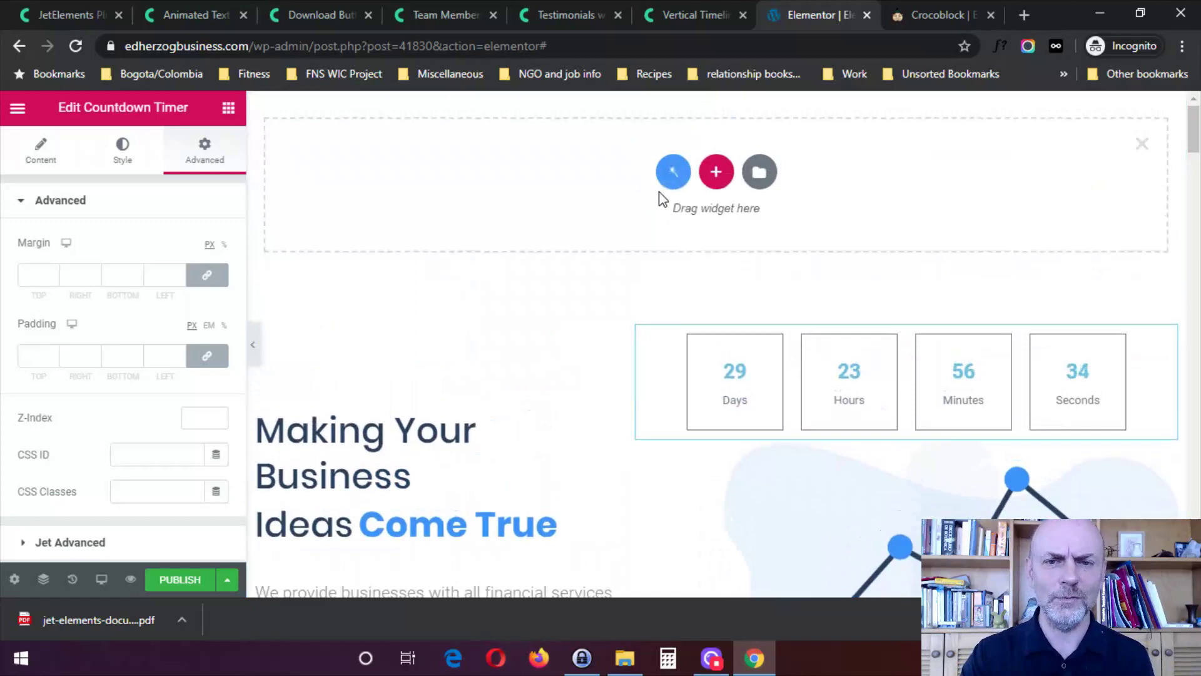
- Filter the library's section templates to Animated Text, showing 'Most Powerful' and similar headlines
left_click(670, 167)
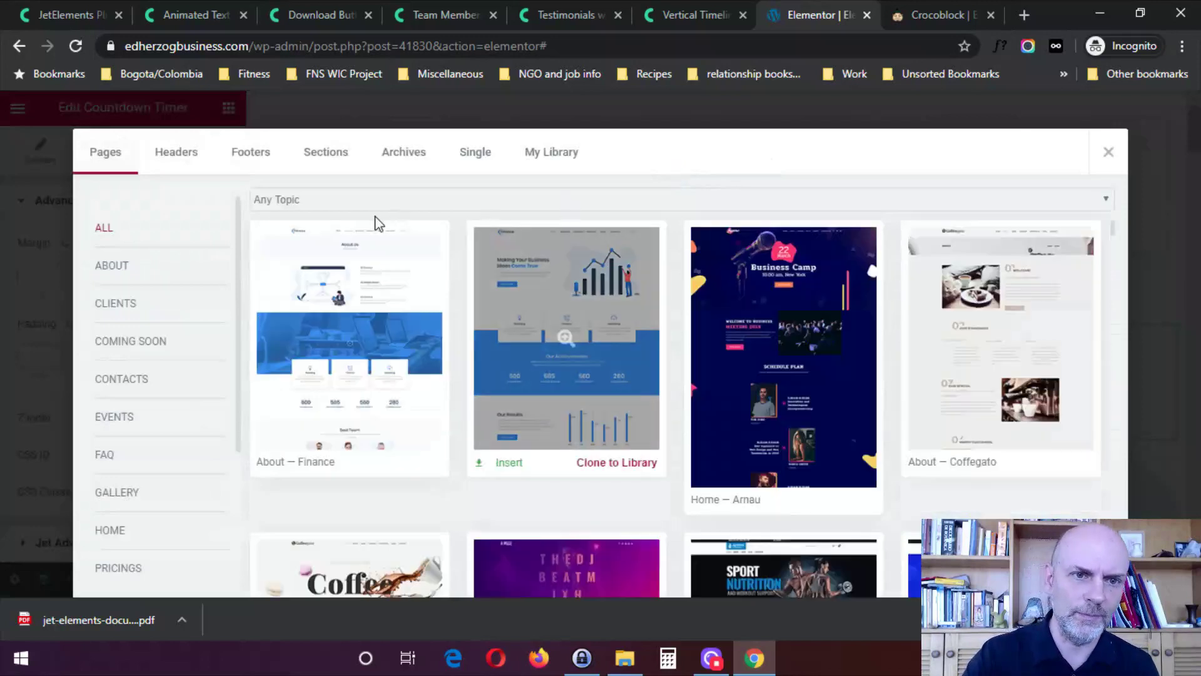
left_click(329, 152)
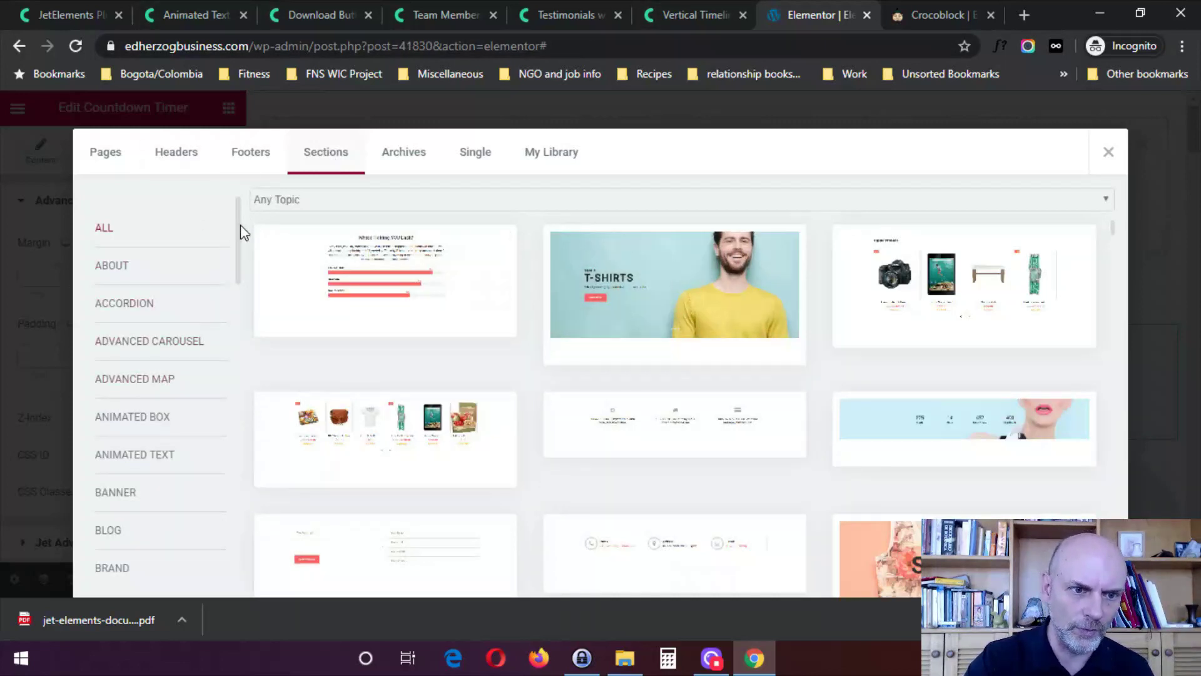
left_click(143, 456)
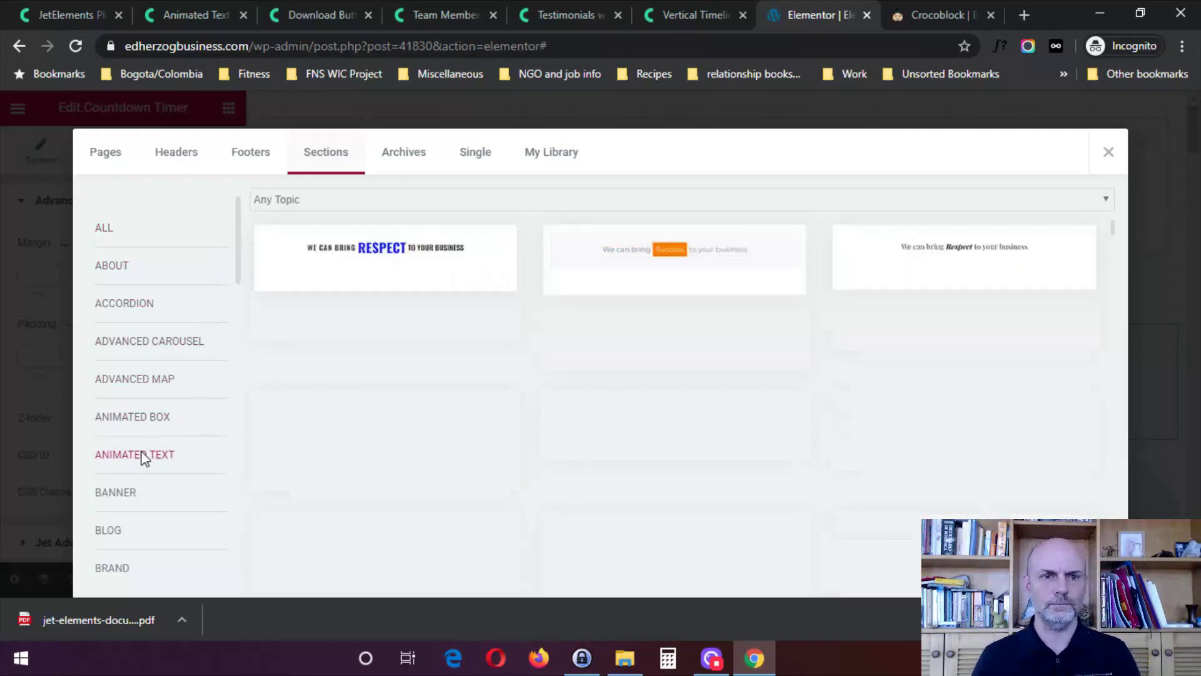
mouse_move(676, 302)
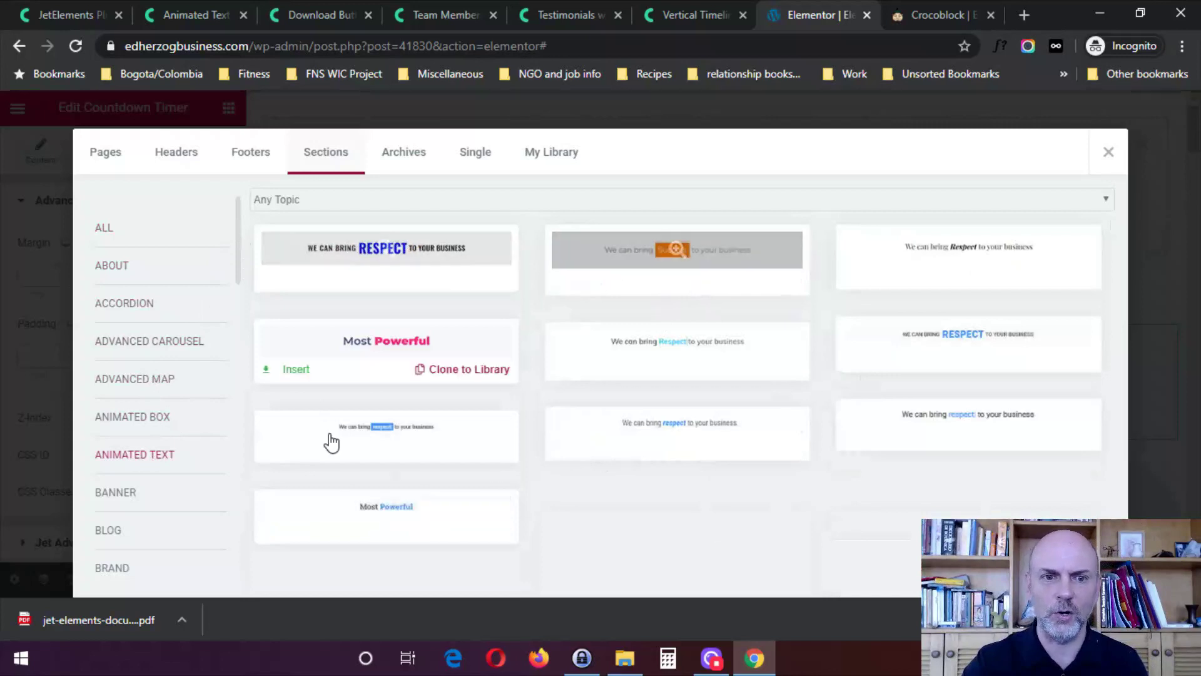
mouse_move(966, 259)
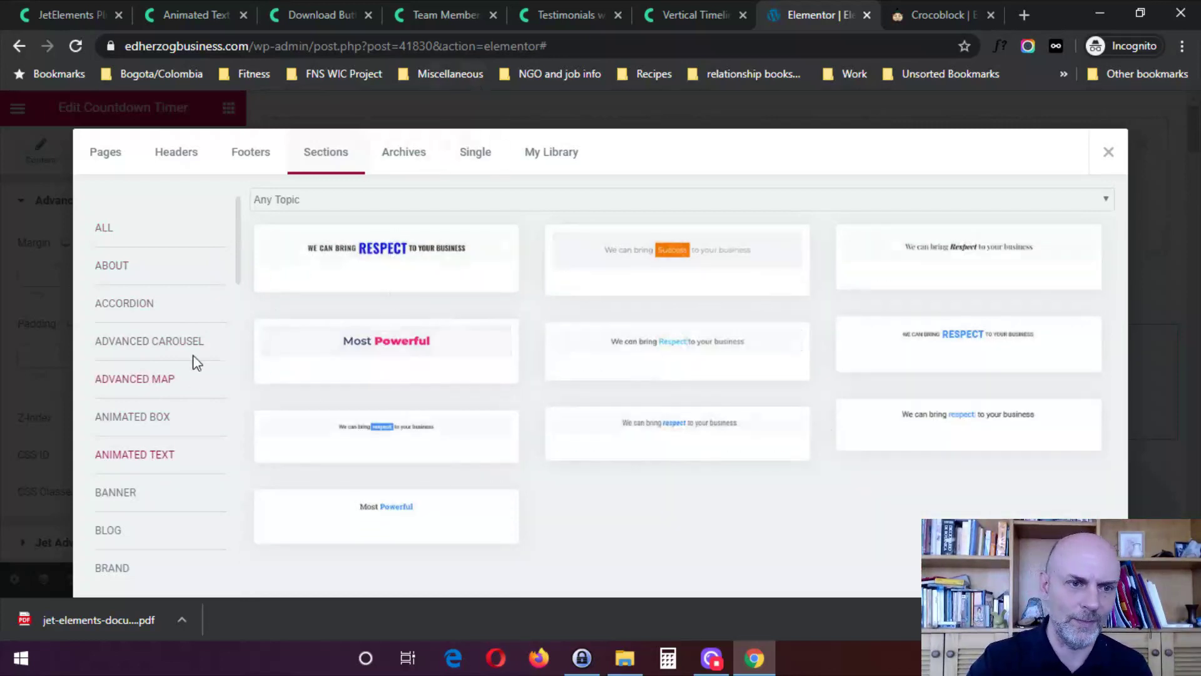
left_click_drag(237, 254, 245, 387)
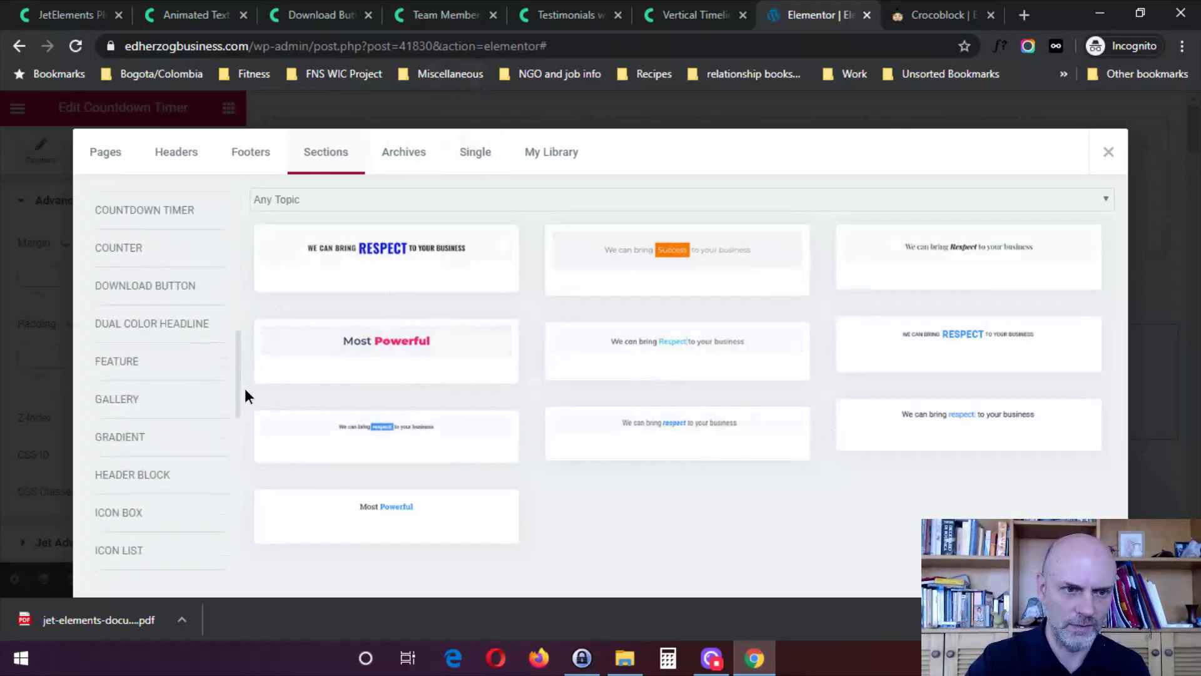
- Browse the Download Button and Team Members section templates
left_click(145, 285)
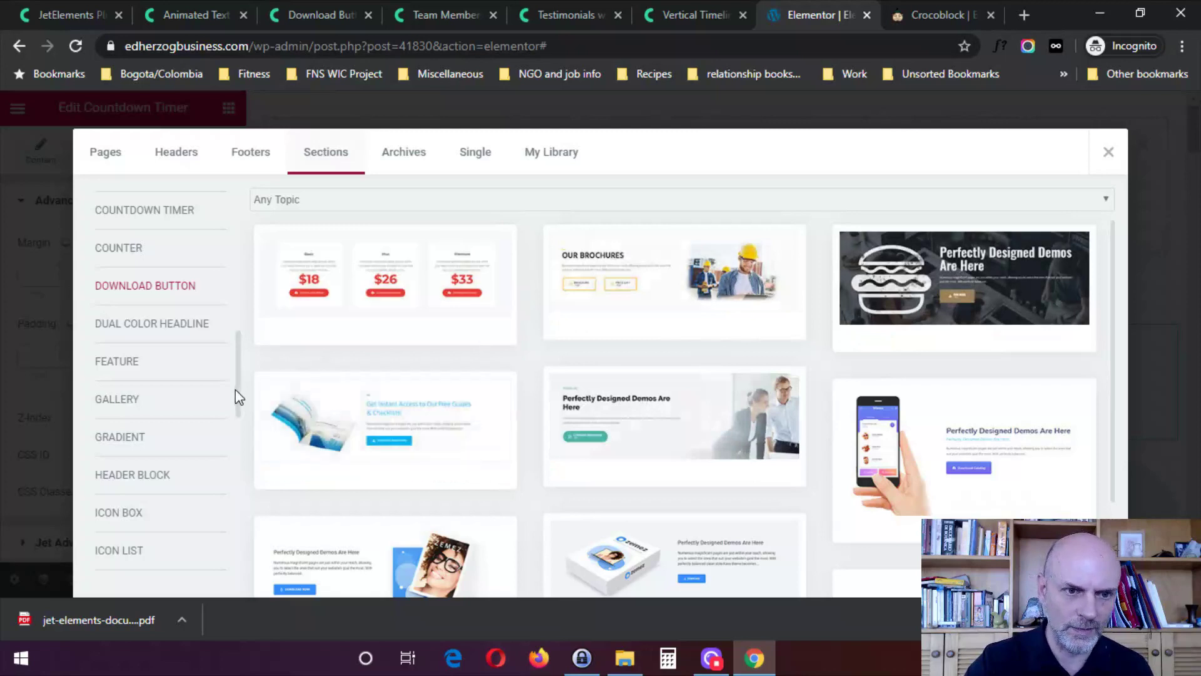
left_click_drag(239, 391, 238, 536)
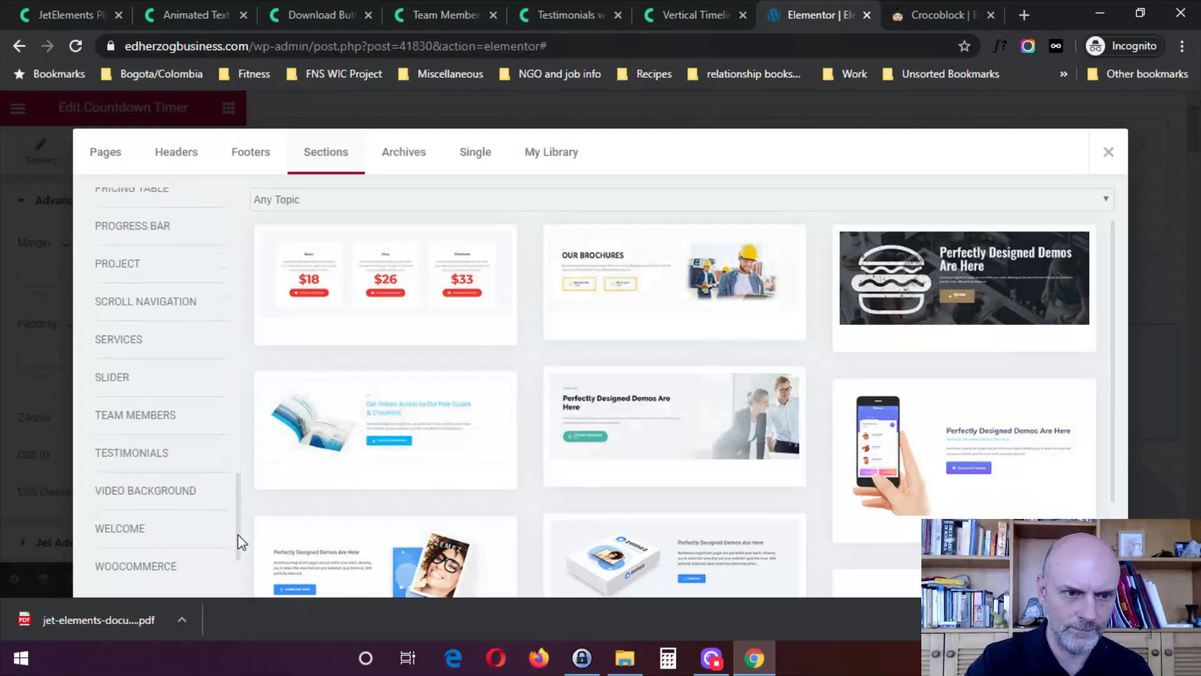
left_click(124, 415)
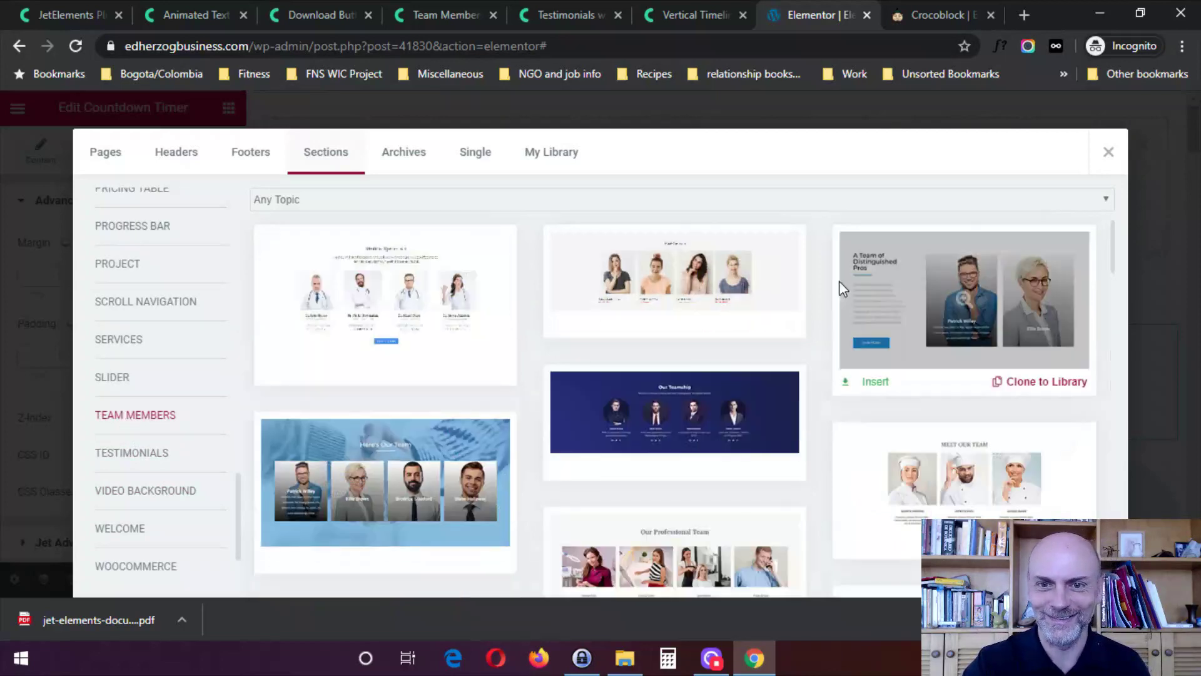
left_click_drag(1113, 229, 1105, 457)
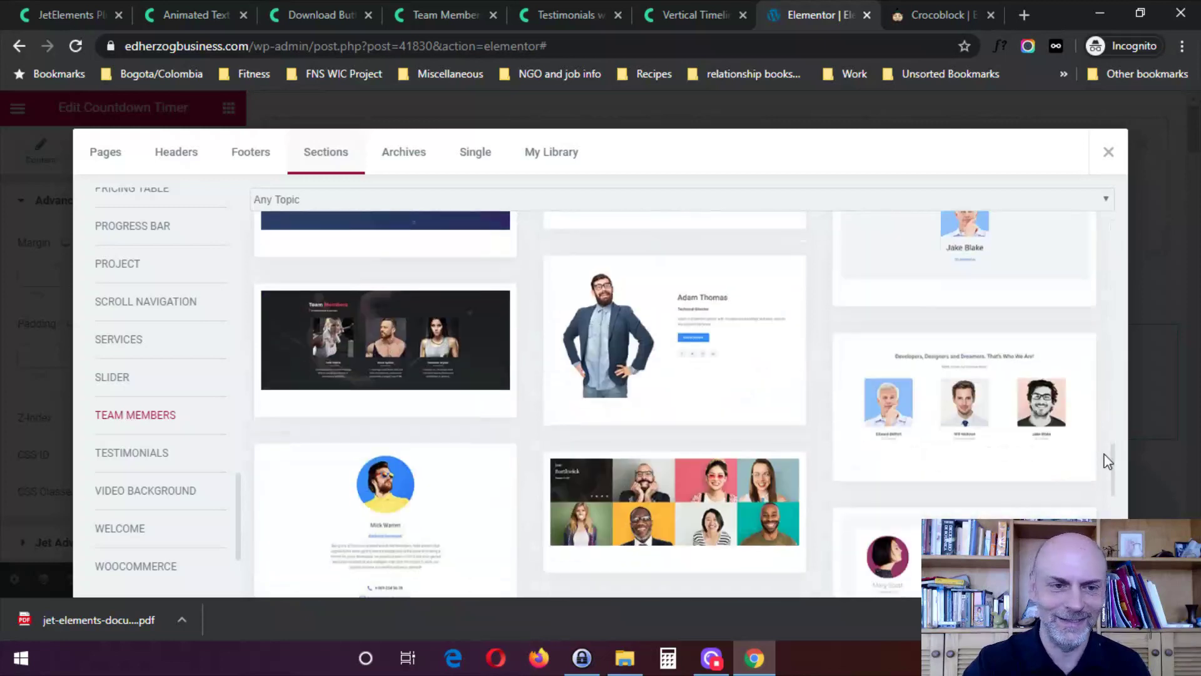
- Show the Testimonials section templates, such as 'Satisfied Client Stories' and 'We love our clients'
left_click(109, 457)
scroll(1089, 241, "down", 4)
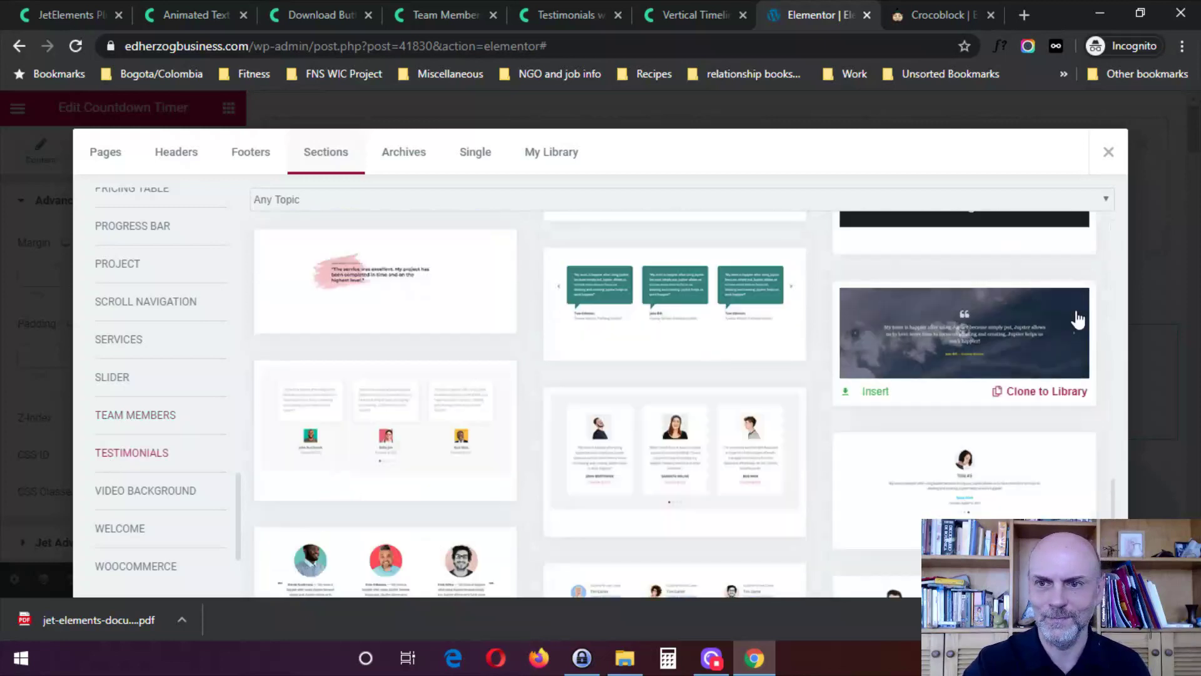
left_click_drag(1113, 515, 1109, 235)
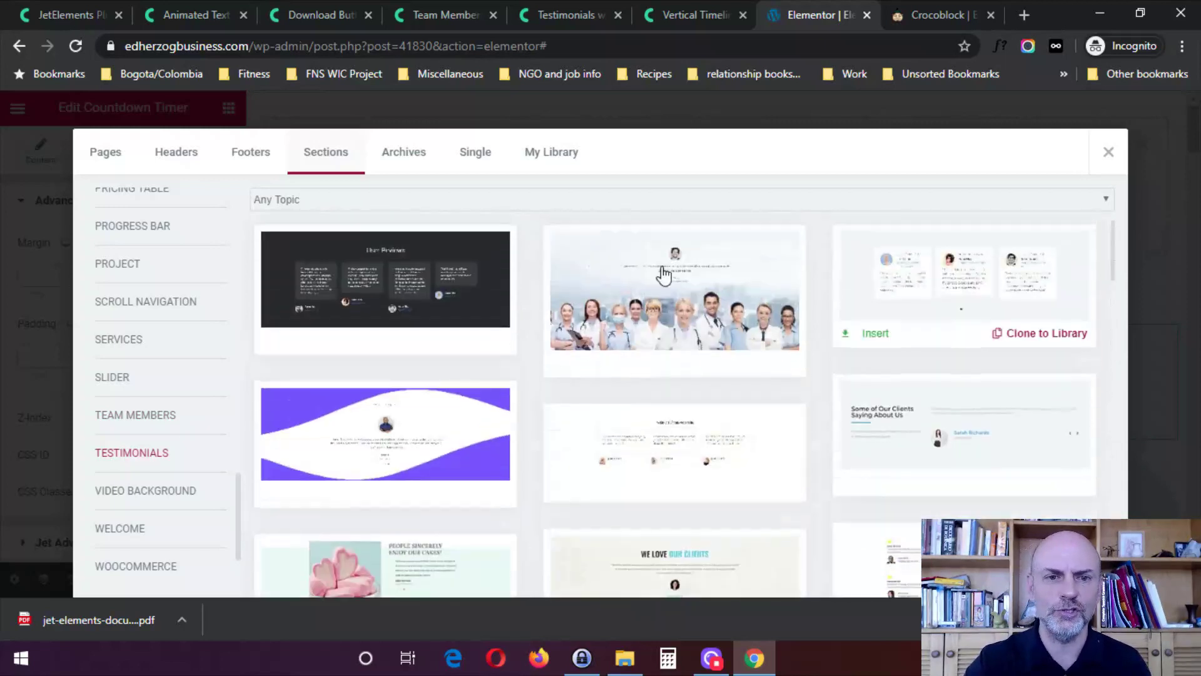
mouse_move(400, 282)
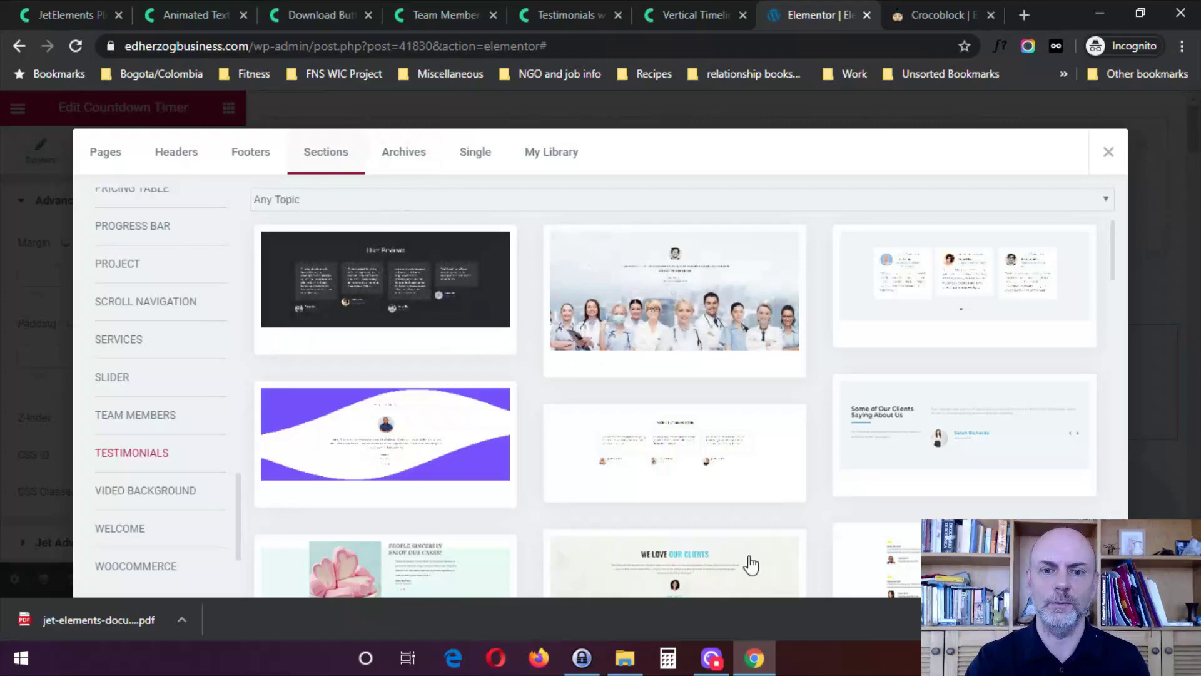
- Switch to the AppSumo Crocoblock deal showing Single $29.00 and Double $58.00 lifetime plans
key("ctrl+Tab")
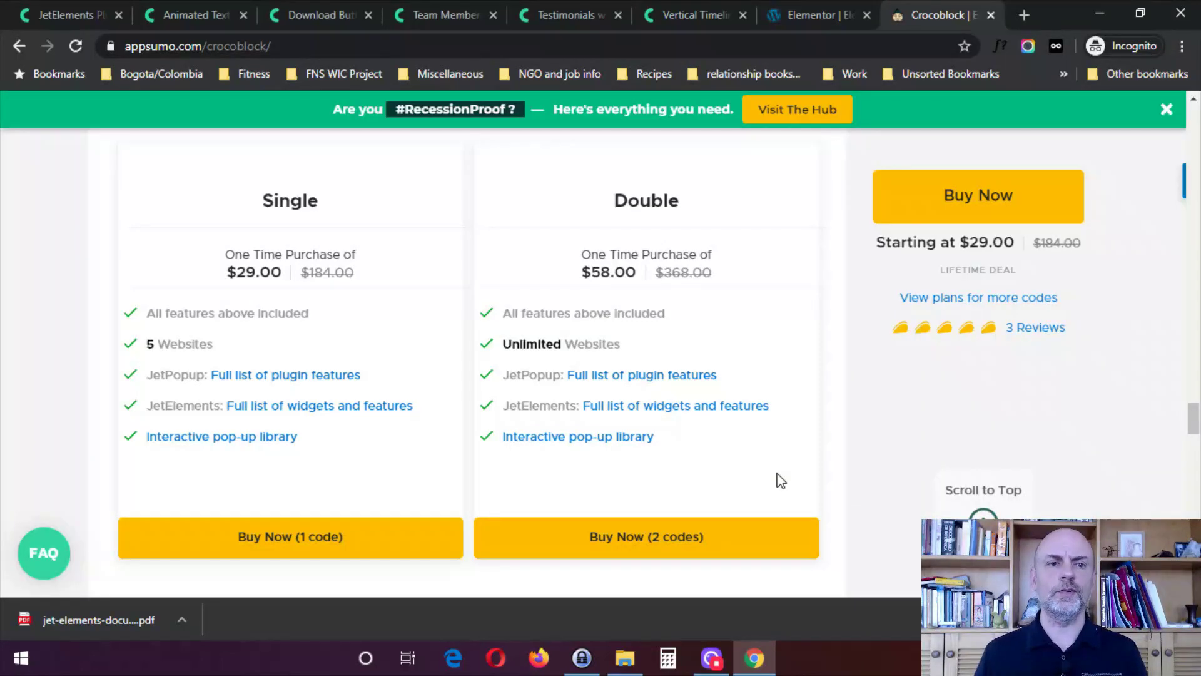